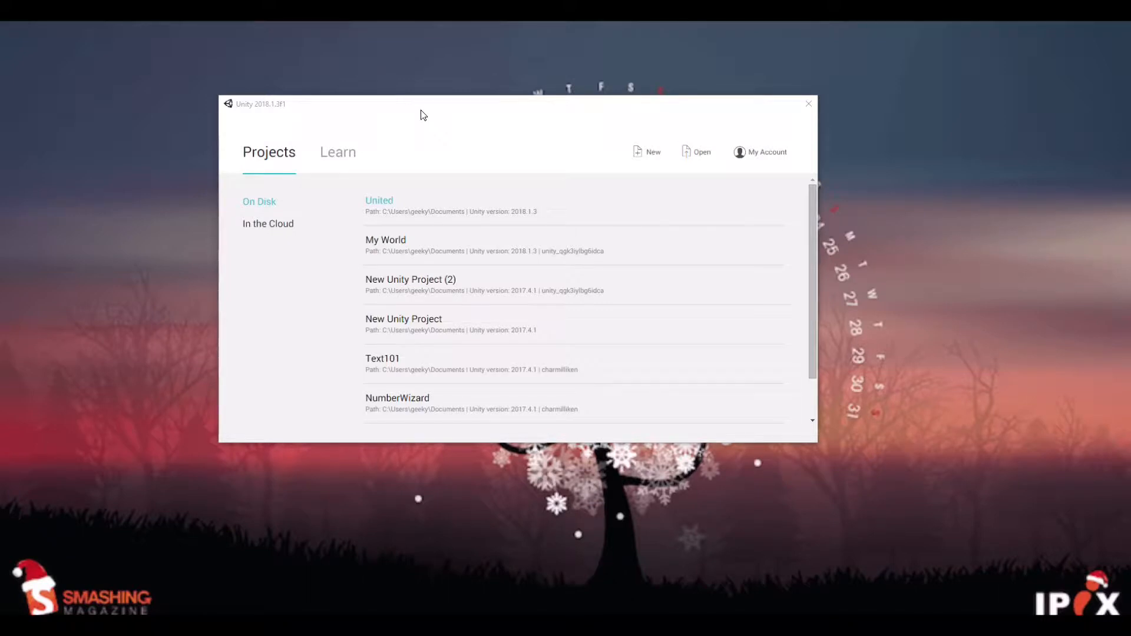
{"action": "left_click", "coordinate": [644, 157]}
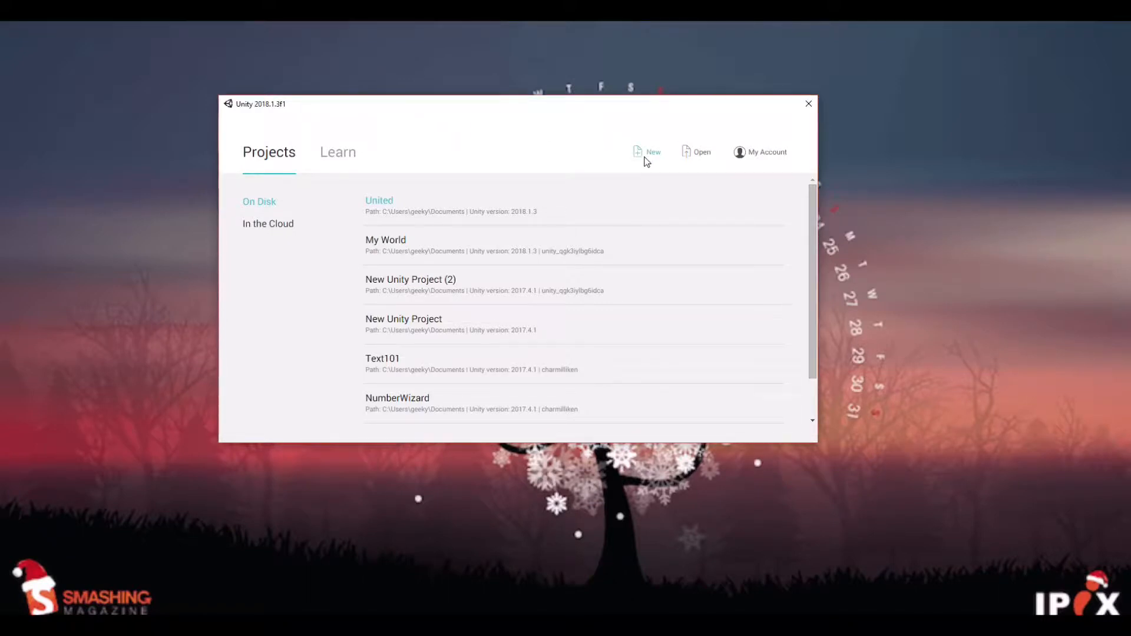
{"action": "left_click", "coordinate": [638, 159]}
{"action": "left_click", "coordinate": [482, 240]}
{"action": "key", "text": "BackSpace"}
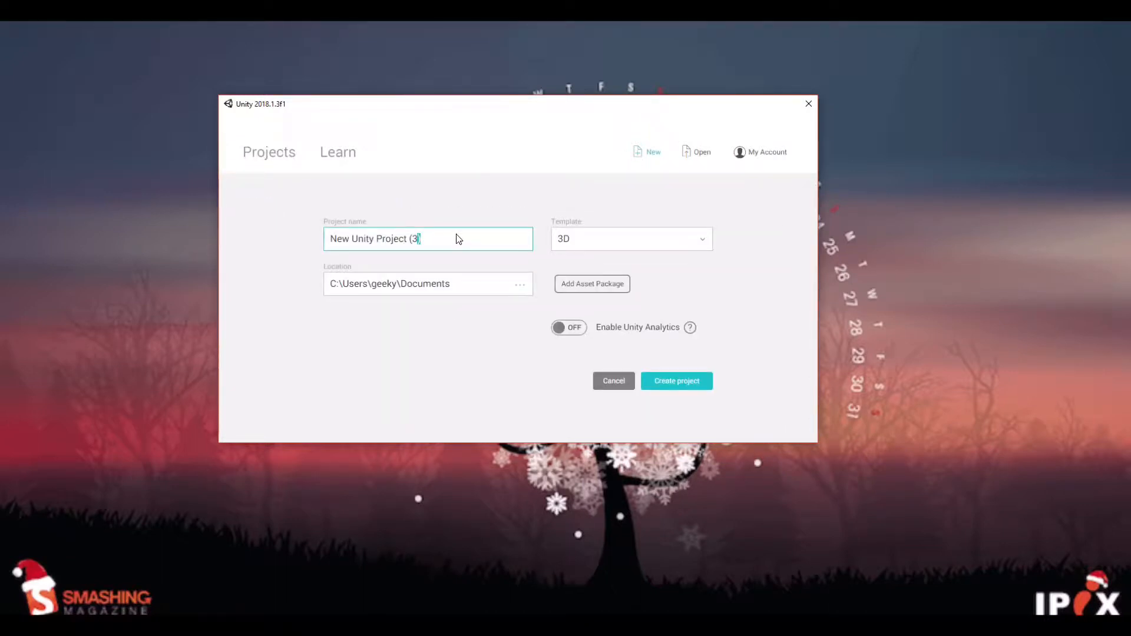
{"action": "type", "text": ")"}
{"action": "left_click", "coordinate": [612, 239]}
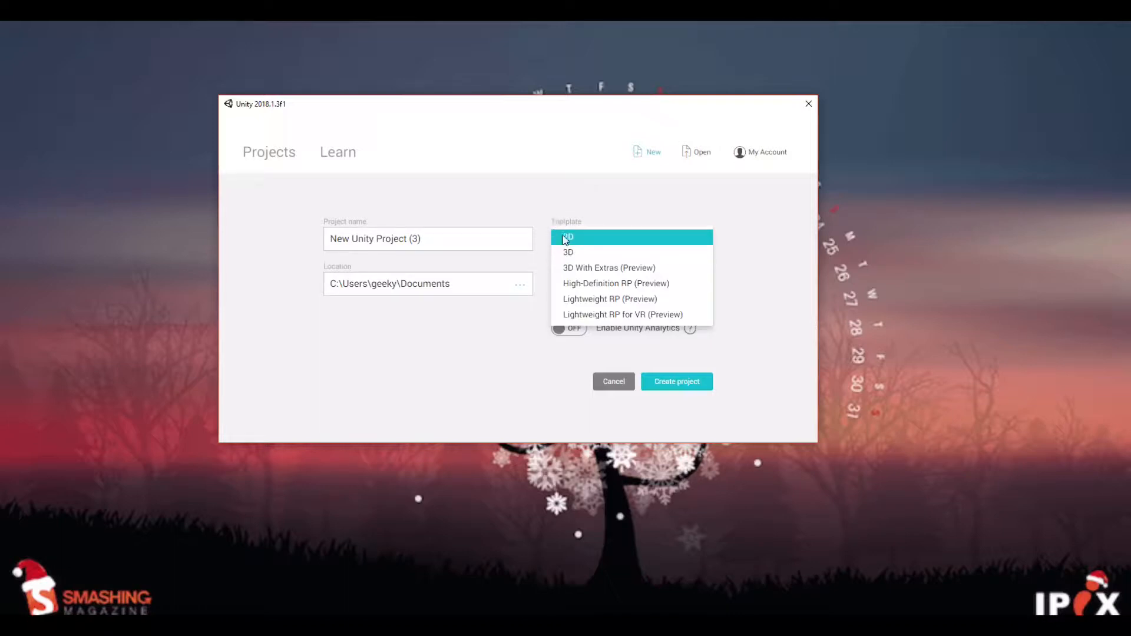
{"action": "left_click", "coordinate": [566, 253]}
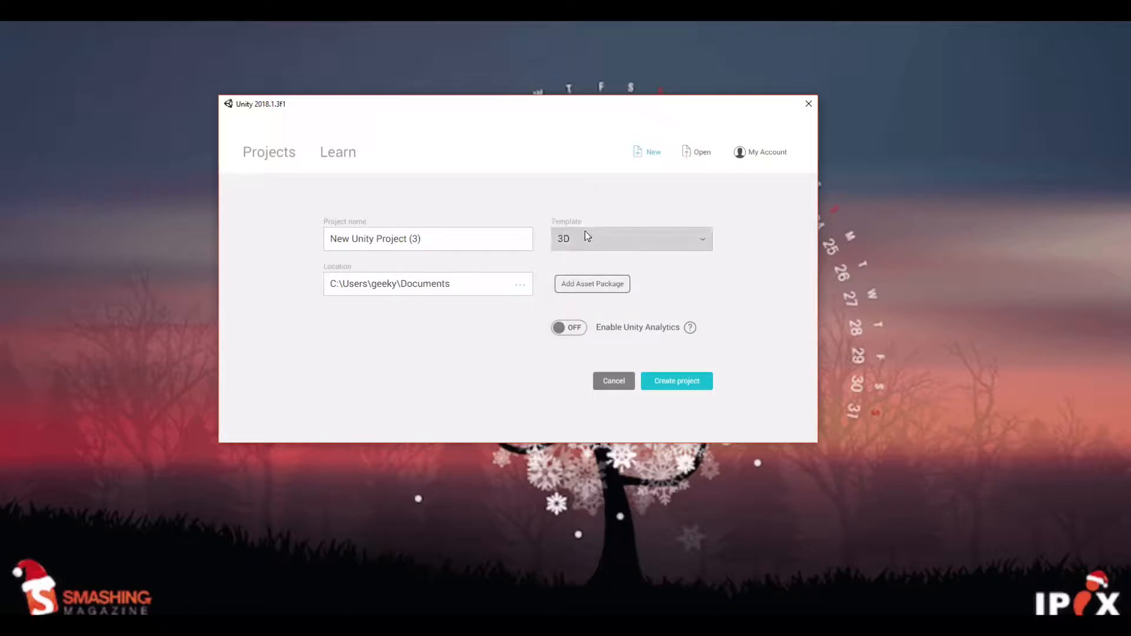
{"action": "left_click", "coordinate": [586, 236]}
{"action": "left_click", "coordinate": [578, 250]}
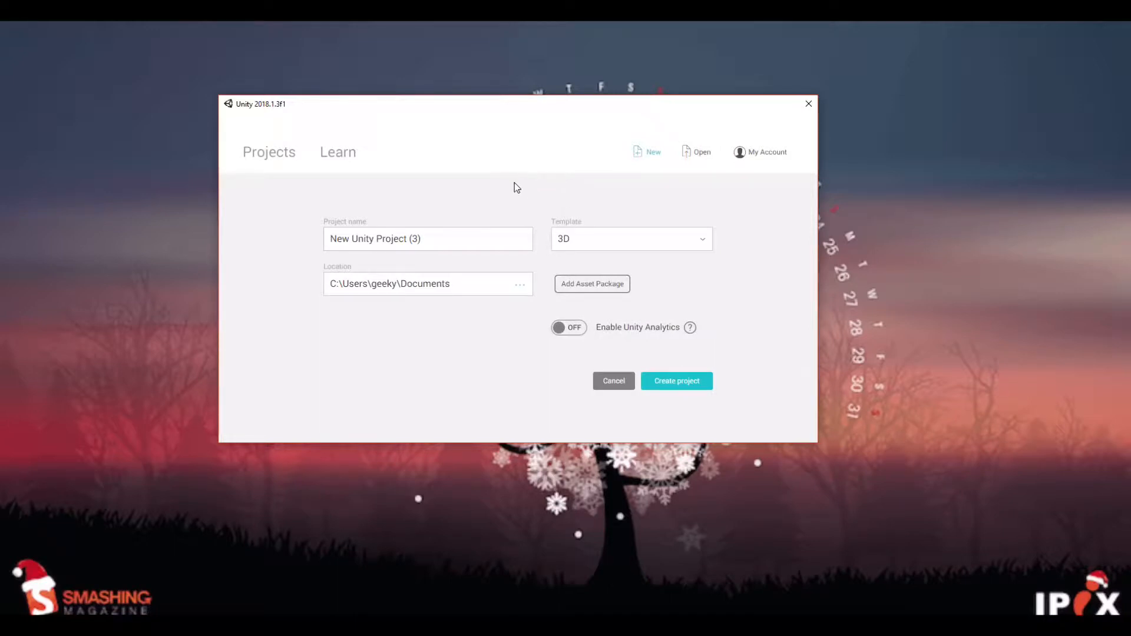
{"action": "left_click", "coordinate": [443, 246]}
{"action": "key", "text": "BackSpace"}
{"action": "type", "text": ")"}
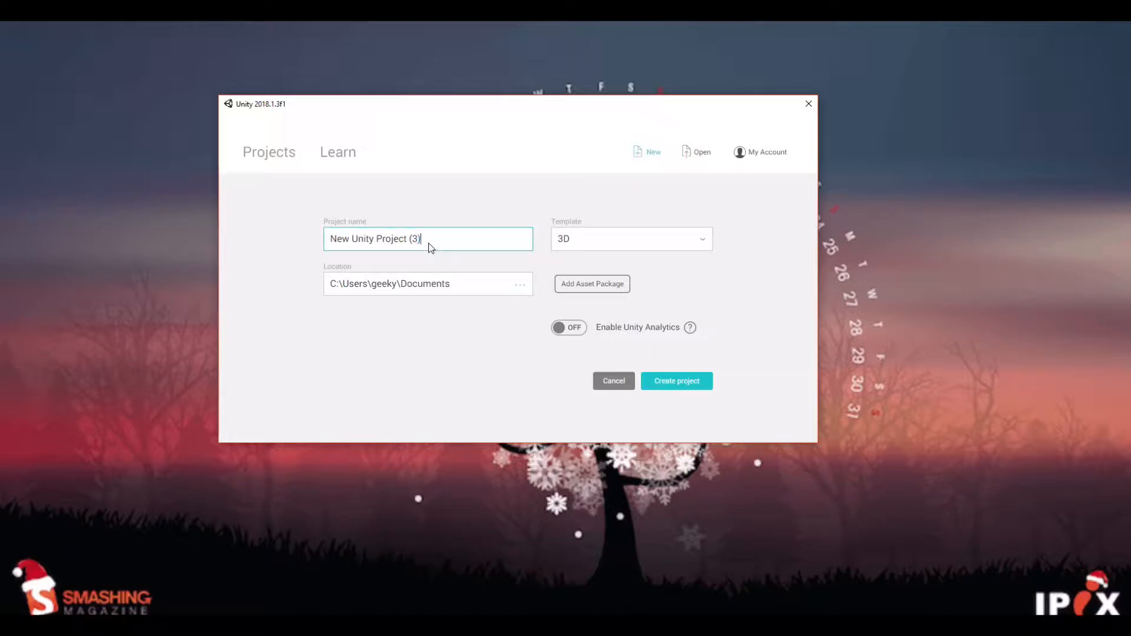
{"action": "left_click", "coordinate": [287, 158]}
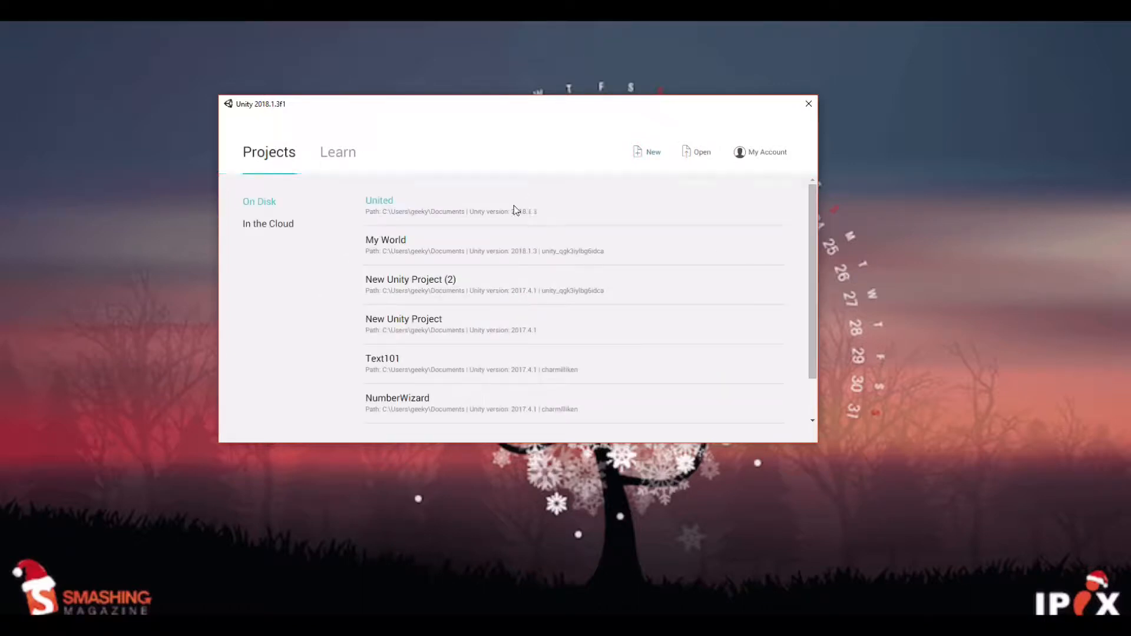
Open the existing United project from disk and move the editor window so its whole layout fits on screen.
{"action": "left_click", "coordinate": [371, 202]}
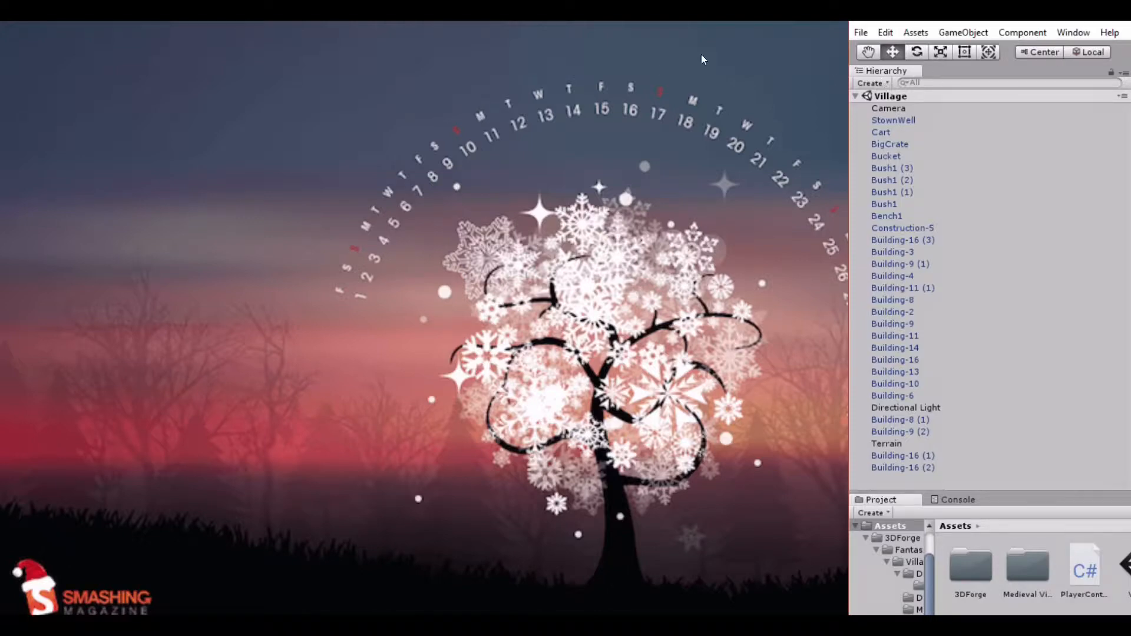
{"action": "left_click", "coordinate": [853, 31]}
{"action": "left_click", "coordinate": [851, 29]}
{"action": "left_click_drag", "start_coordinate": [850, 26], "coordinate": [484, 14]}
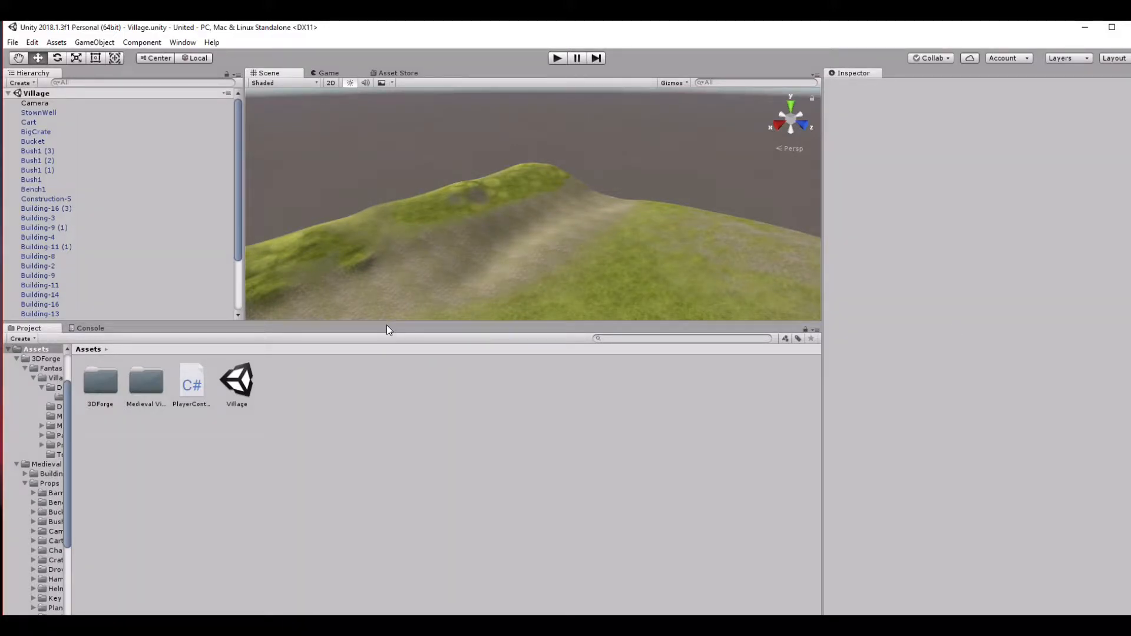
Resize the editor layout by narrowing the Hierarchy and slightly lowering the Project area to enlarge the Scene view.
{"action": "left_click_drag", "start_coordinate": [391, 323], "coordinate": [391, 328]}
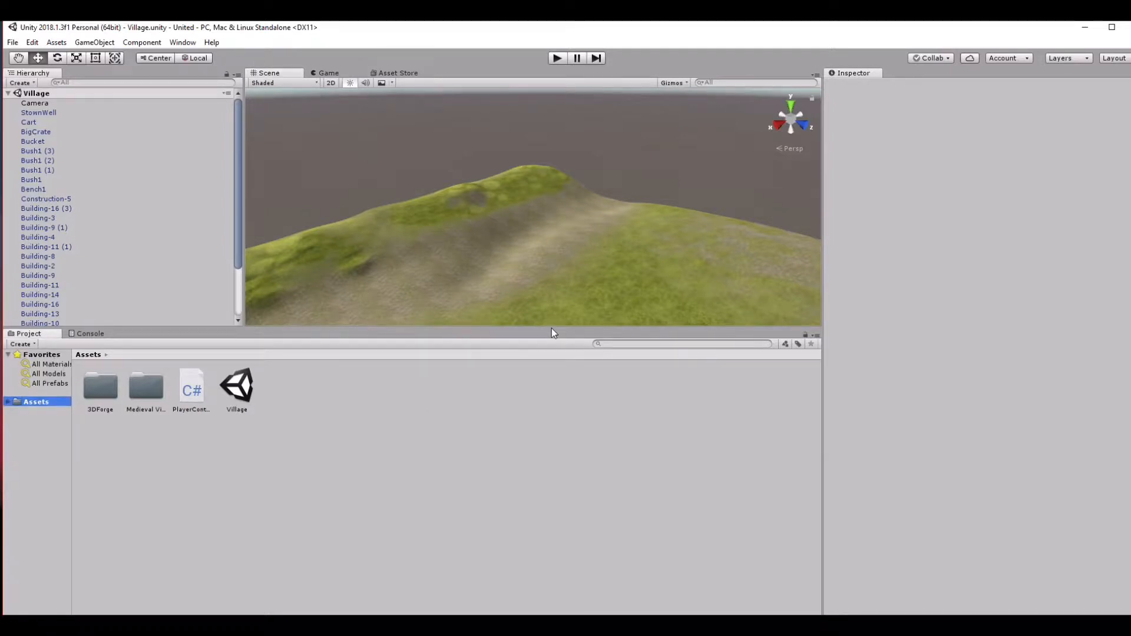
{"action": "left_click", "coordinate": [553, 413]}
{"action": "left_click_drag", "start_coordinate": [245, 307], "coordinate": [137, 309]}
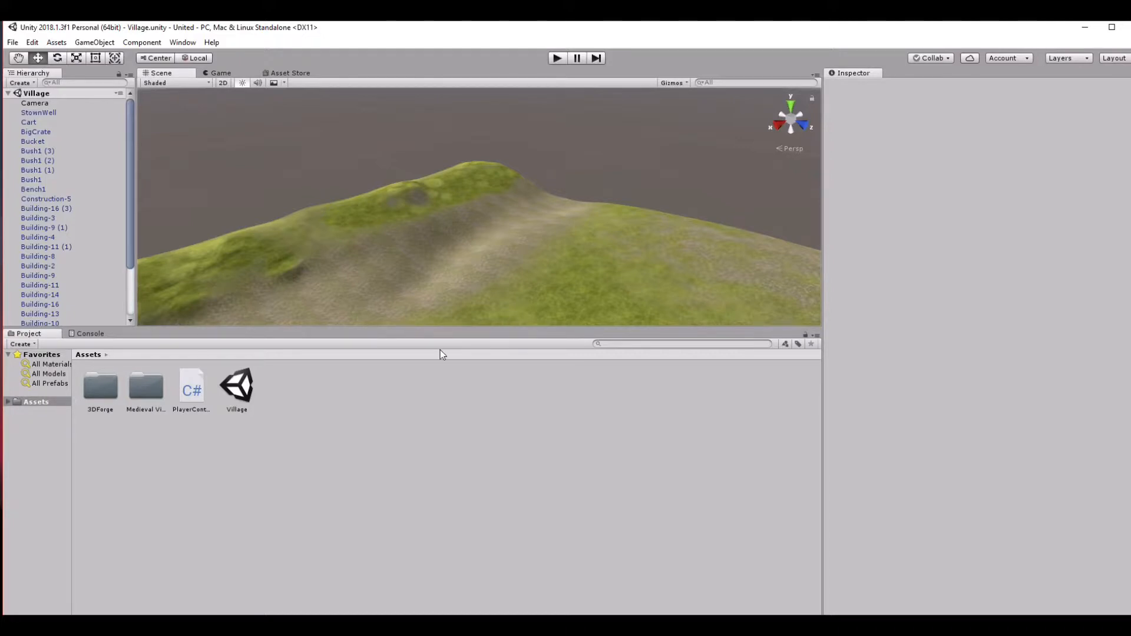
Examine the whole village terrain and its buildings in the Scene view.
{"action": "scroll", "coordinate": [447, 231], "scroll_direction": "down", "scroll_amount": 2}
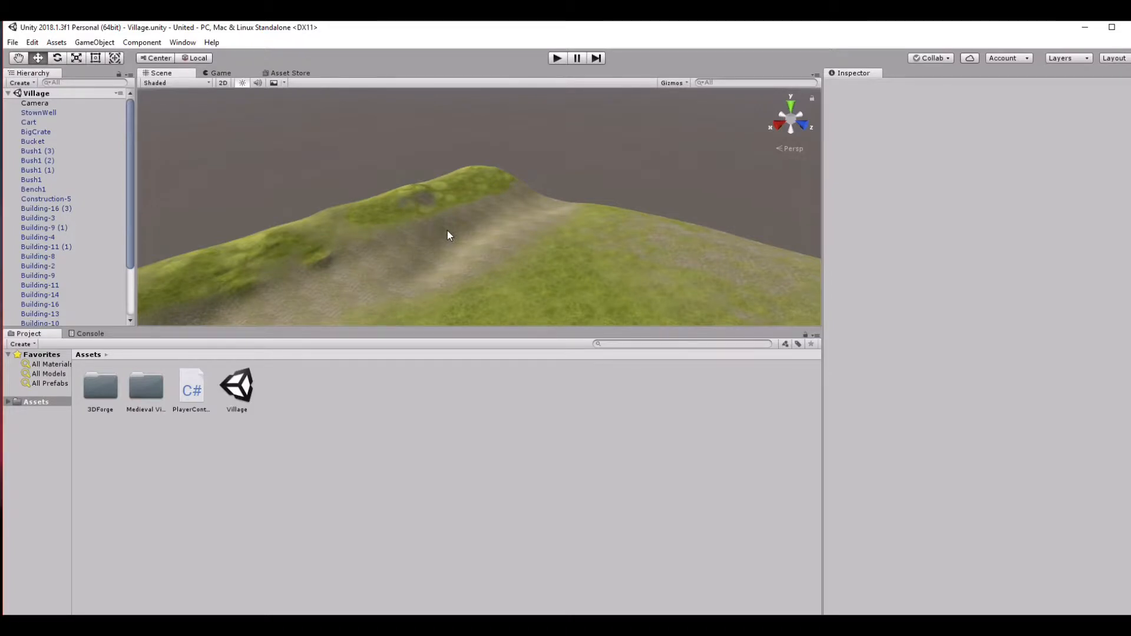
{"action": "scroll", "coordinate": [447, 235], "scroll_direction": "down", "scroll_amount": 6}
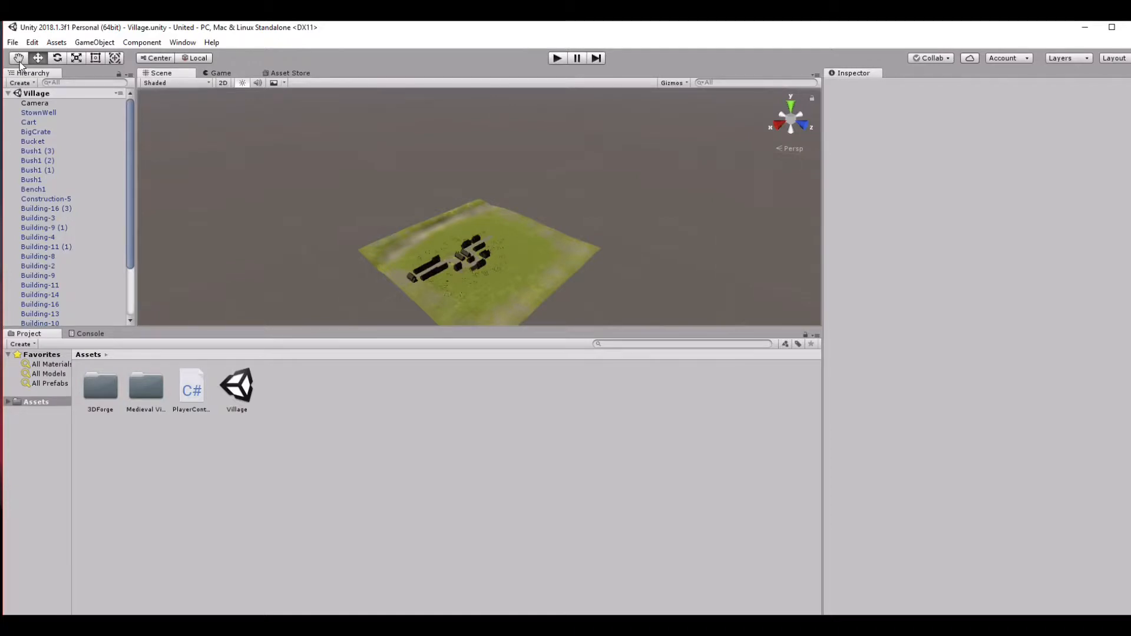
{"action": "left_click", "coordinate": [19, 58]}
{"action": "left_click_drag", "start_coordinate": [527, 234], "coordinate": [503, 218]}
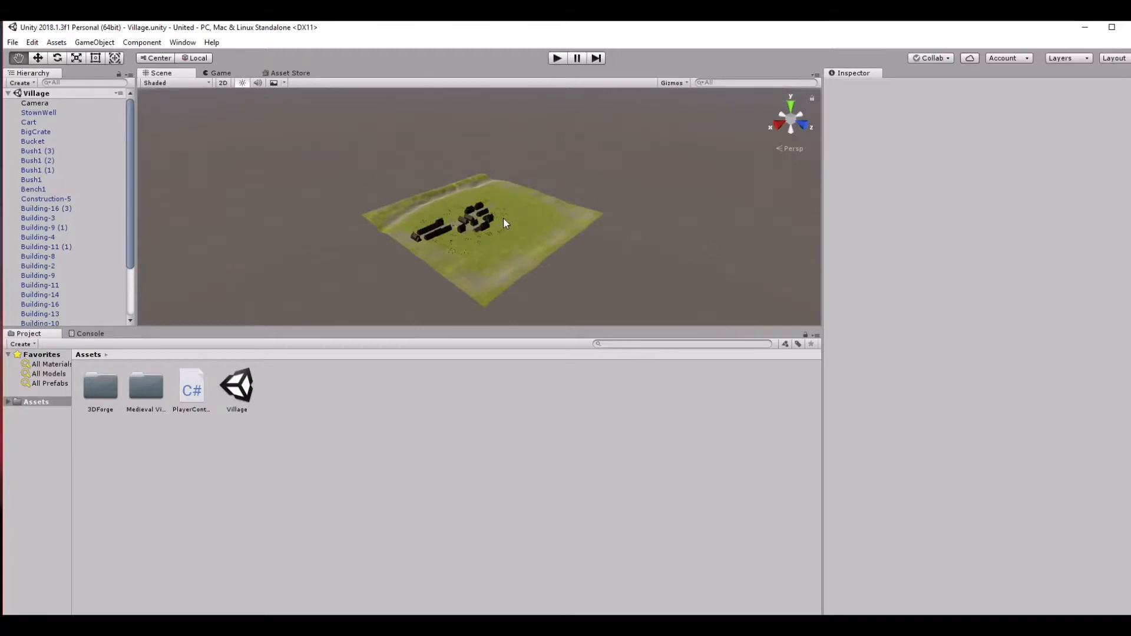
{"action": "scroll", "coordinate": [503, 218], "scroll_direction": "up", "scroll_amount": 5}
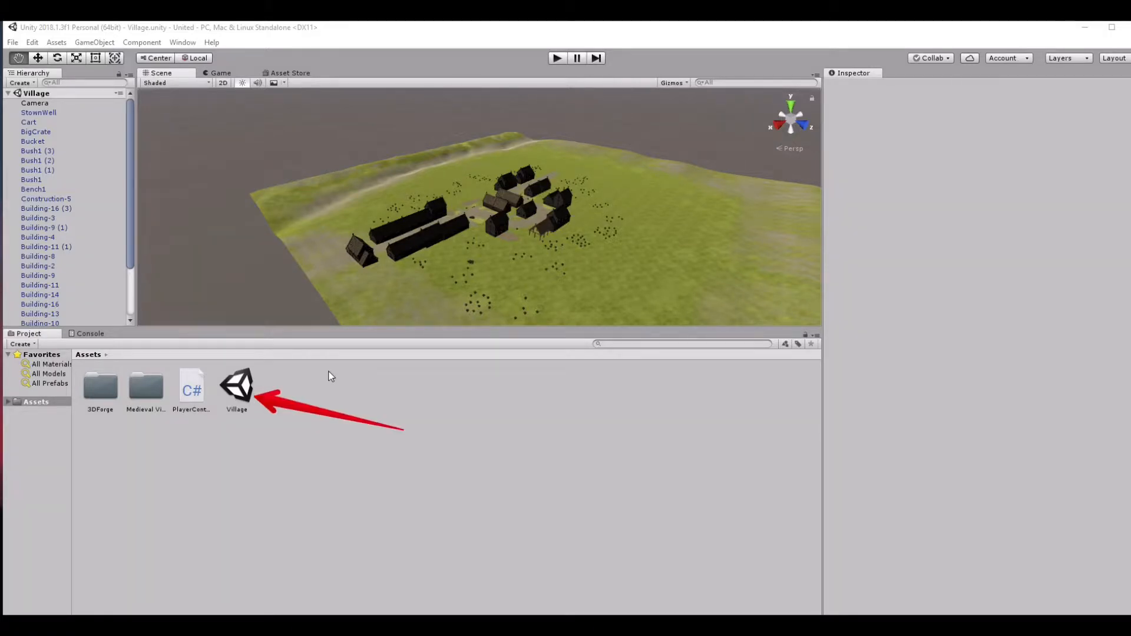
Open the WildBoarInn scene from the Inns_Taverns demo scenes inside the 3DForge assets folder.
{"action": "left_click", "coordinate": [98, 384]}
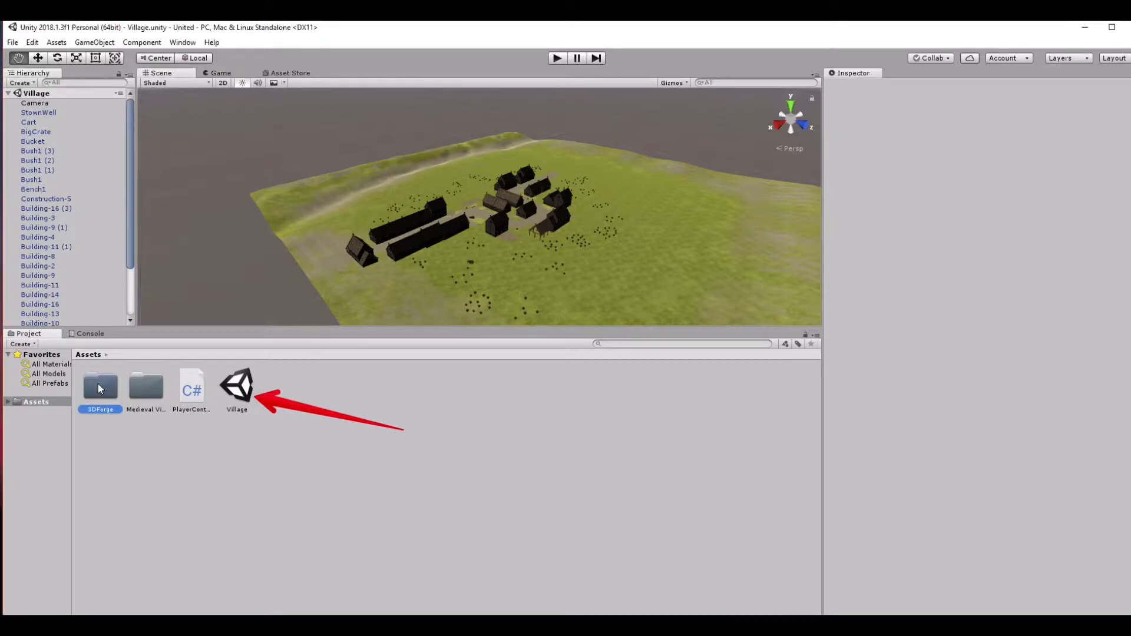
{"action": "left_click", "coordinate": [98, 383]}
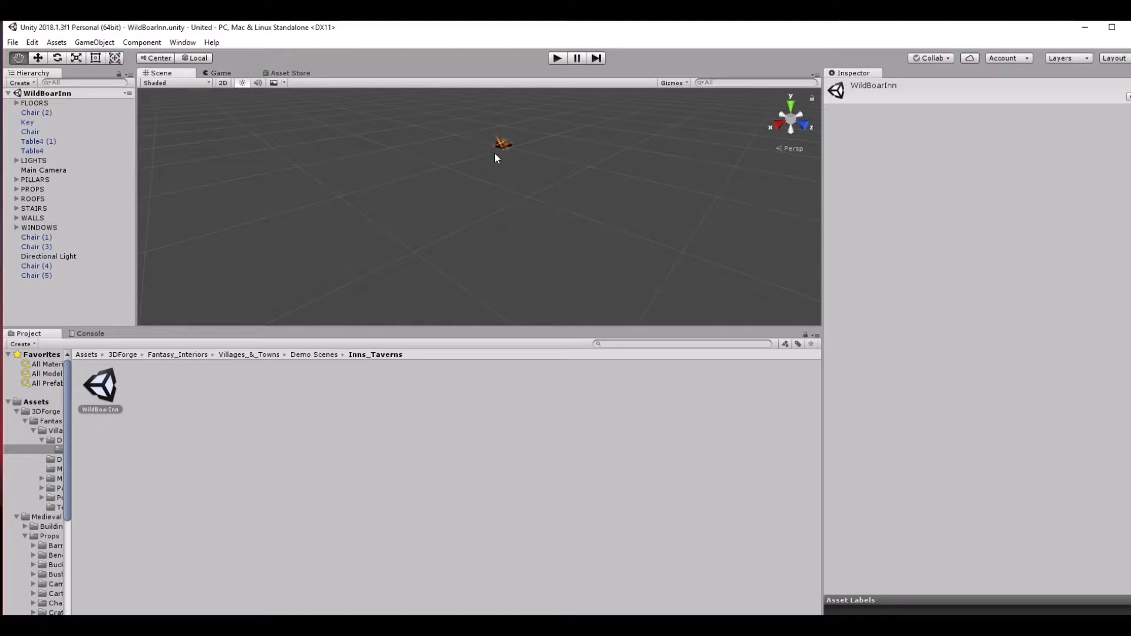
Examine the inn's interior up close, including its tables, lights and windows, from different angles.
{"action": "scroll", "coordinate": [496, 209], "scroll_direction": "up", "scroll_amount": 10}
{"action": "left_click_drag", "start_coordinate": [542, 182], "coordinate": [501, 240]}
{"action": "scroll", "coordinate": [500, 239], "scroll_direction": "up", "scroll_amount": 8}
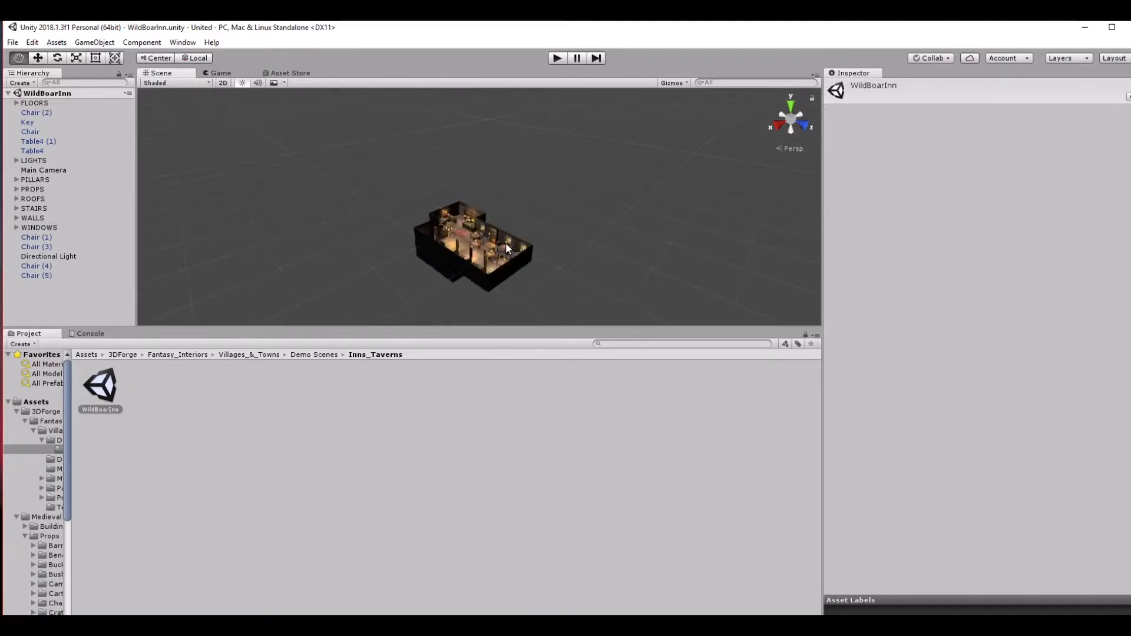
{"action": "scroll", "coordinate": [617, 252], "scroll_direction": "up", "scroll_amount": 8}
{"action": "scroll", "coordinate": [606, 248], "scroll_direction": "up", "scroll_amount": 8}
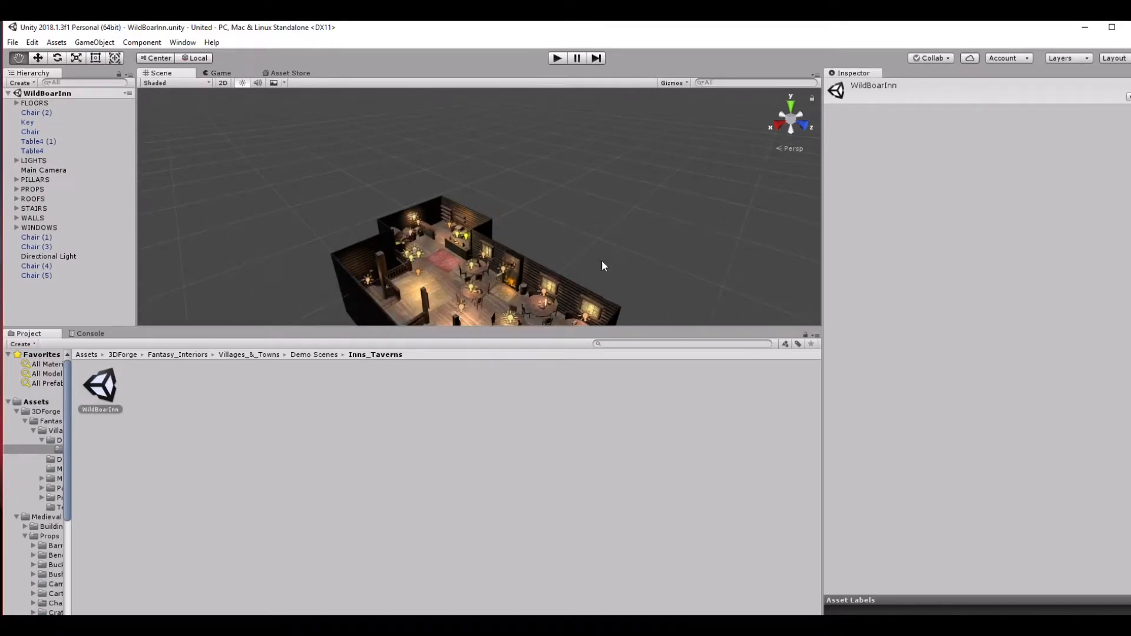
{"action": "left_click_drag", "start_coordinate": [592, 230], "coordinate": [597, 200], "text": "alt"}
{"action": "middle_click_drag", "start_coordinate": [597, 200], "coordinate": [398, 200]}
{"action": "left_click_drag", "start_coordinate": [400, 197], "coordinate": [645, 216]}
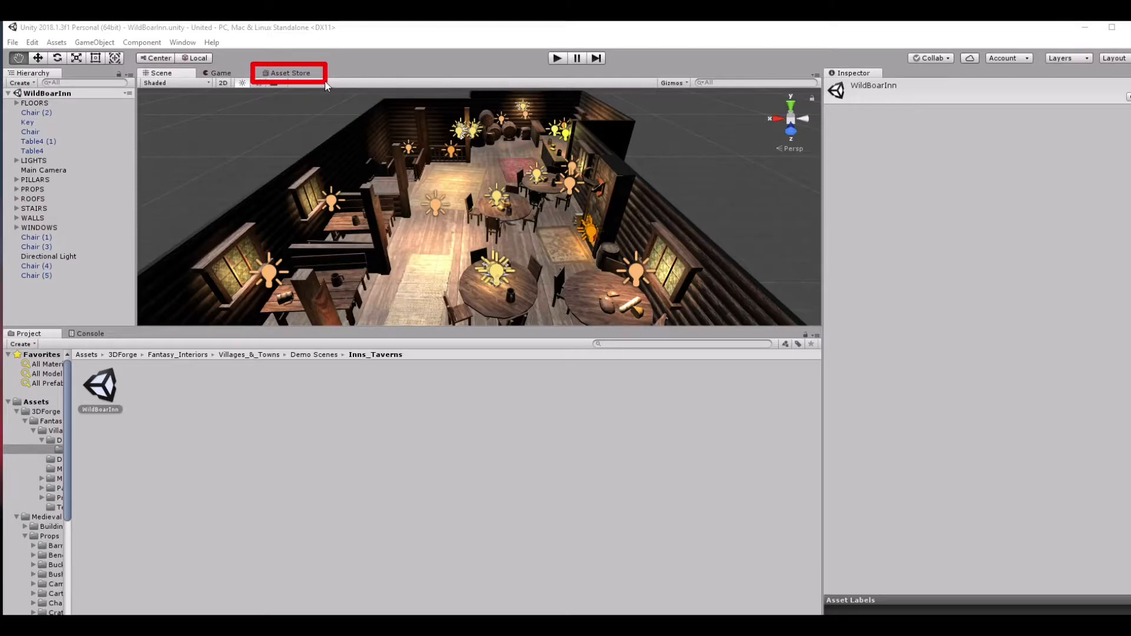
Open the Asset Store and enlarge its area by resizing the Project and Inspector areas, widening the project folder tree too.
{"action": "left_click", "coordinate": [282, 76]}
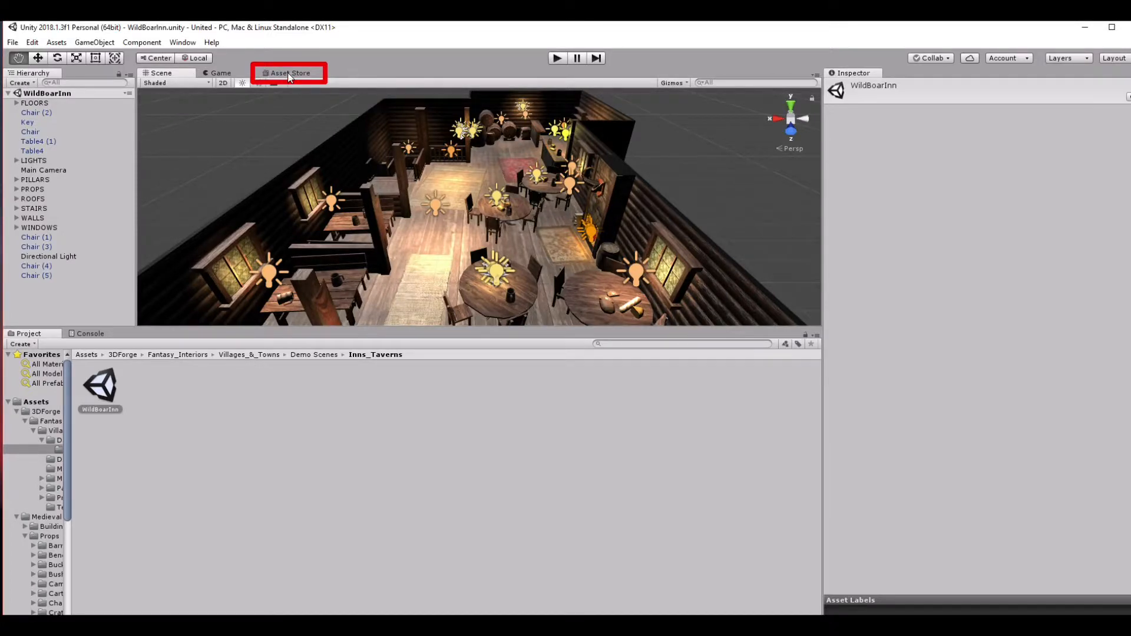
{"action": "left_click", "coordinate": [288, 74]}
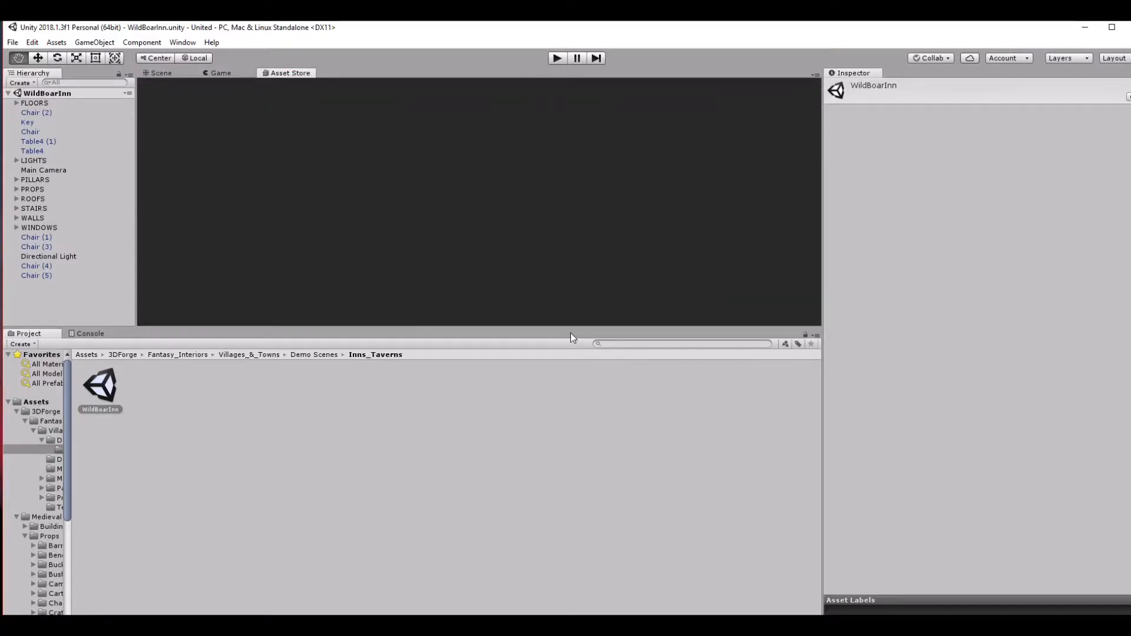
{"action": "left_click_drag", "start_coordinate": [543, 327], "coordinate": [559, 396]}
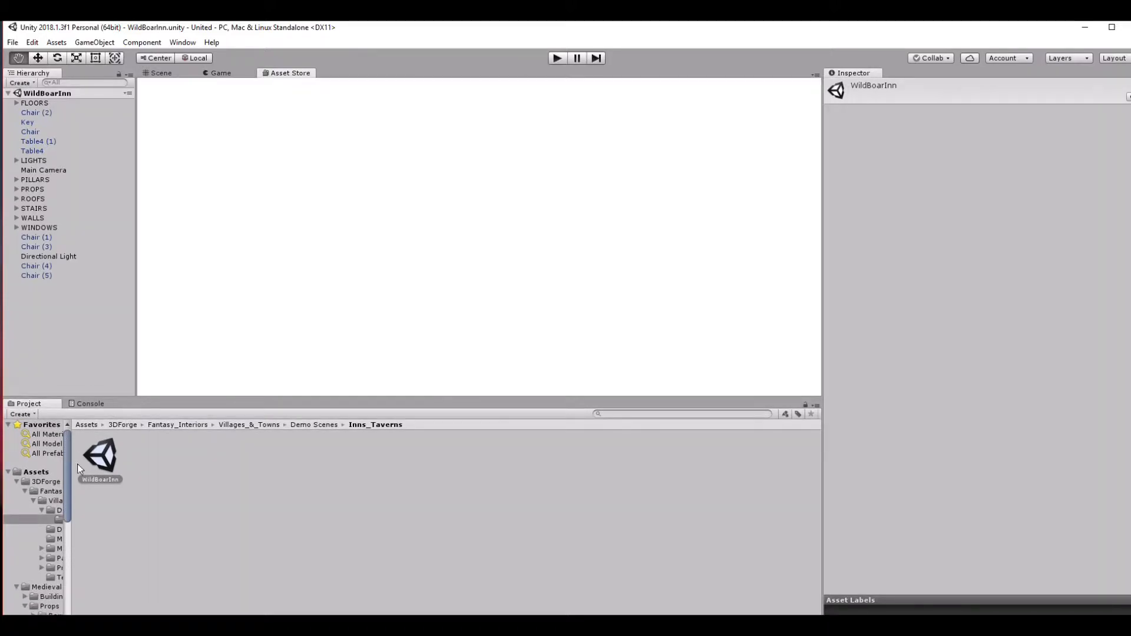
{"action": "left_click_drag", "start_coordinate": [71, 563], "coordinate": [129, 561]}
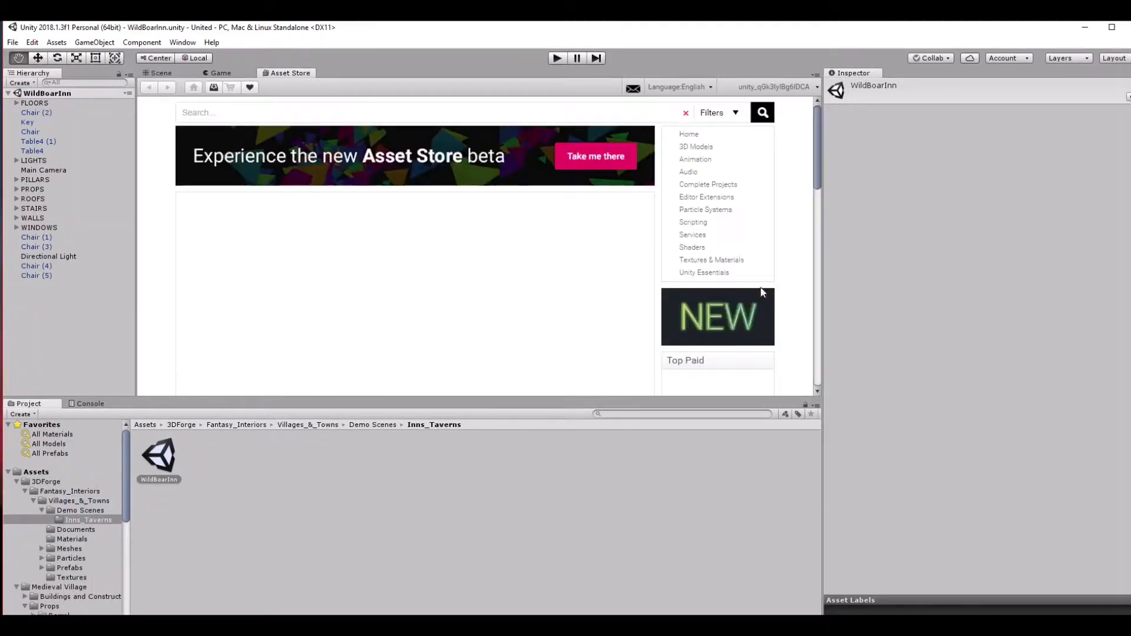
{"action": "left_click_drag", "start_coordinate": [827, 219], "coordinate": [939, 219]}
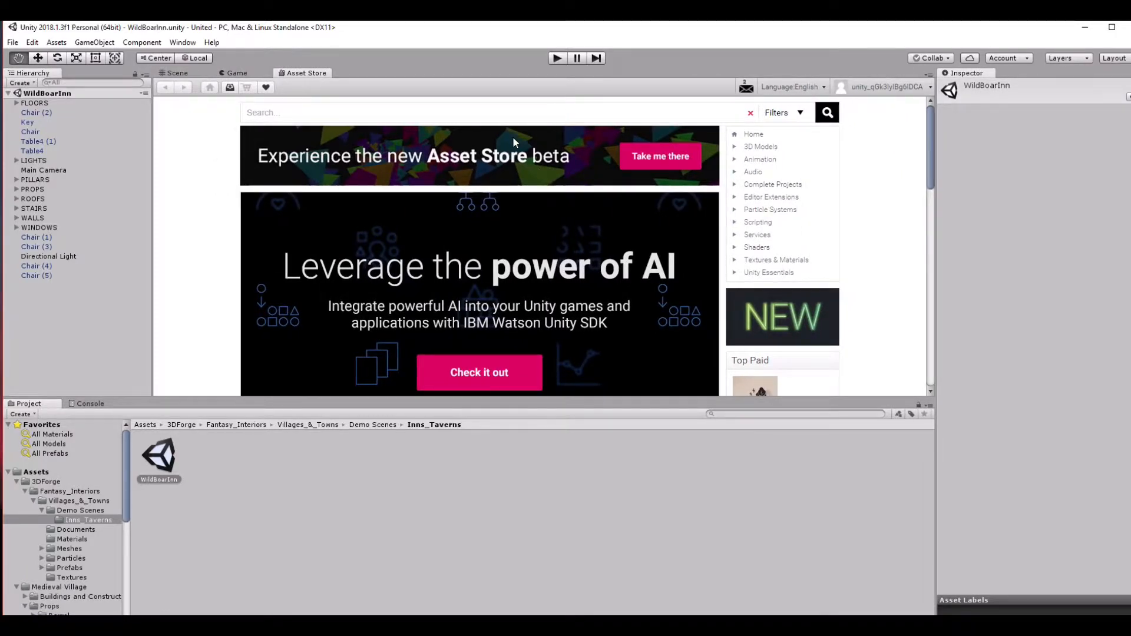
Look over the store's front page and browse the 3D Models category through Props to Characters.
{"action": "scroll", "coordinate": [514, 141], "scroll_direction": "down", "scroll_amount": 2}
{"action": "scroll", "coordinate": [511, 143], "scroll_direction": "down", "scroll_amount": 3}
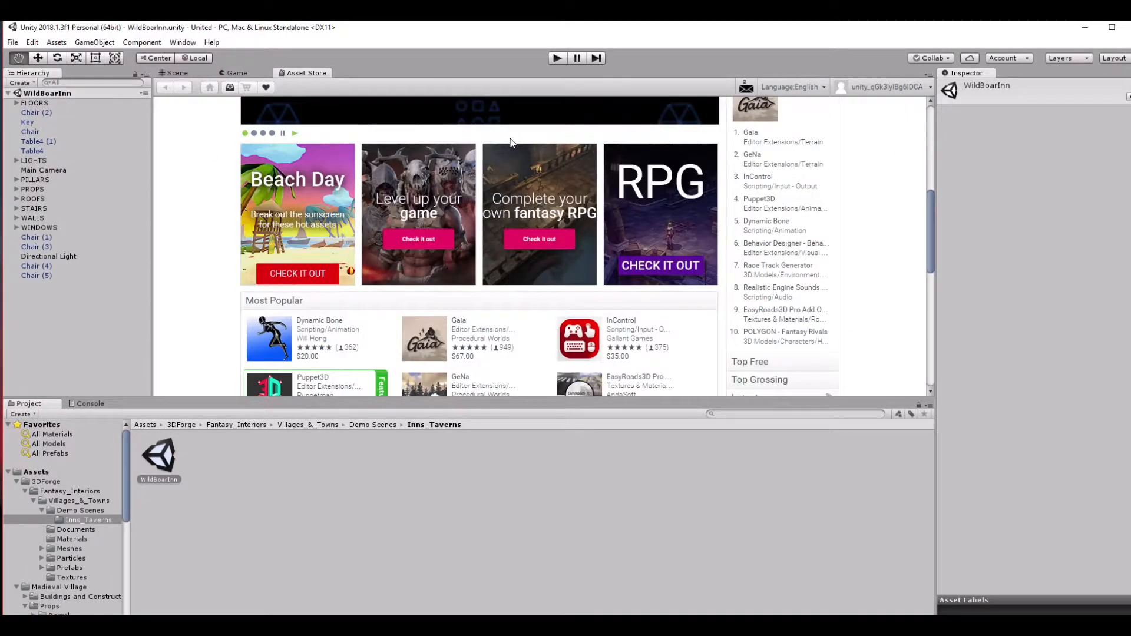
{"action": "scroll", "coordinate": [510, 142], "scroll_direction": "up", "scroll_amount": 5}
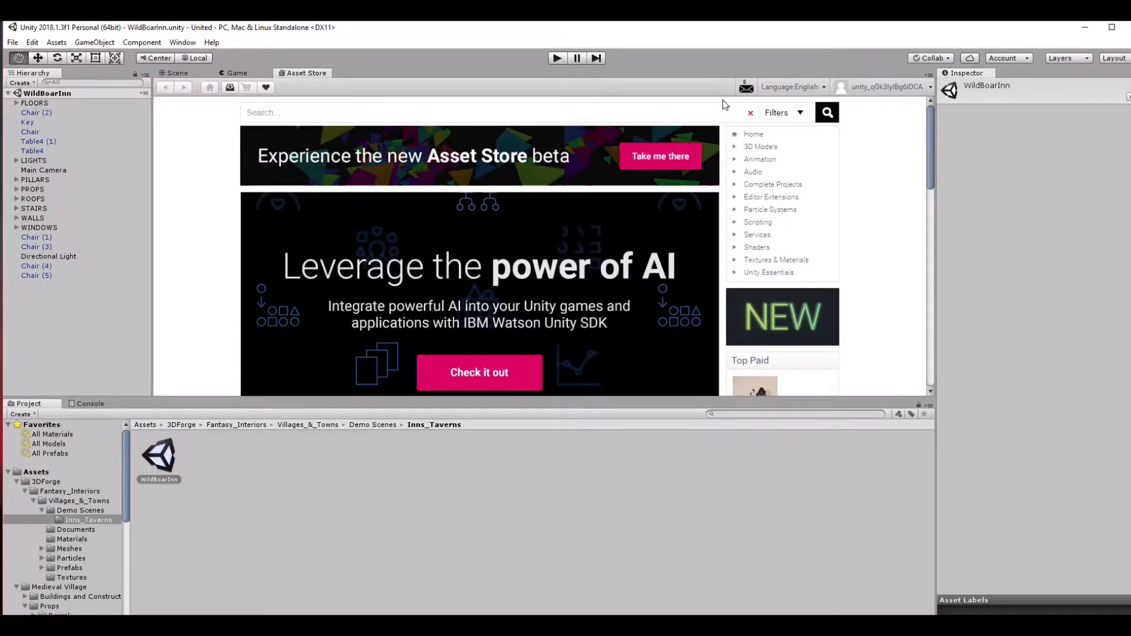
{"action": "left_click", "coordinate": [323, 113]}
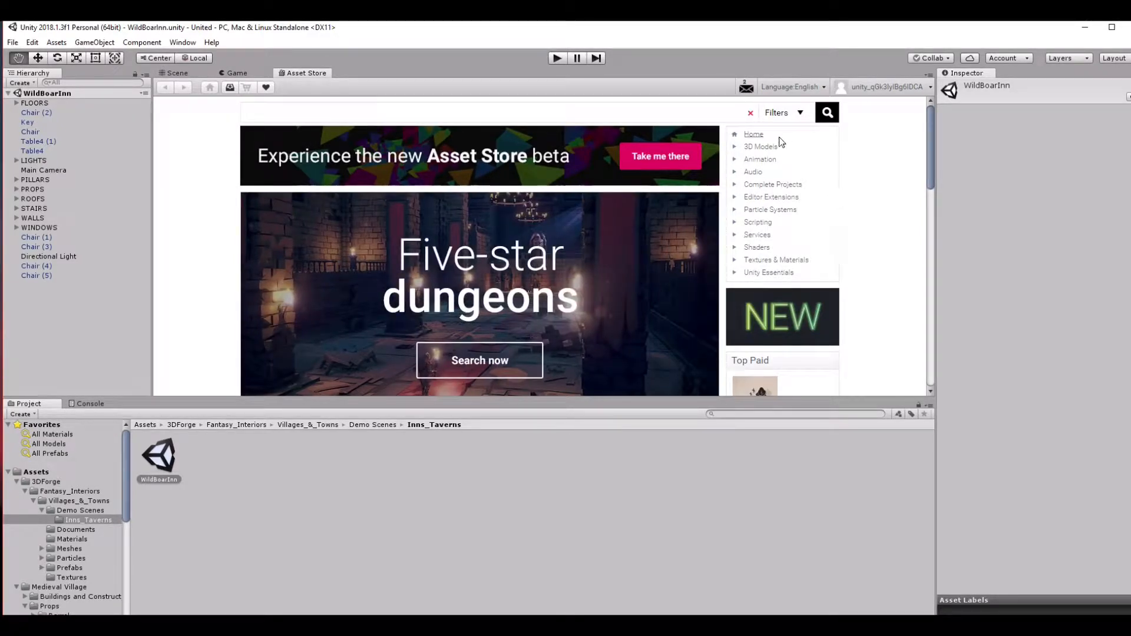
{"action": "left_click", "coordinate": [760, 148]}
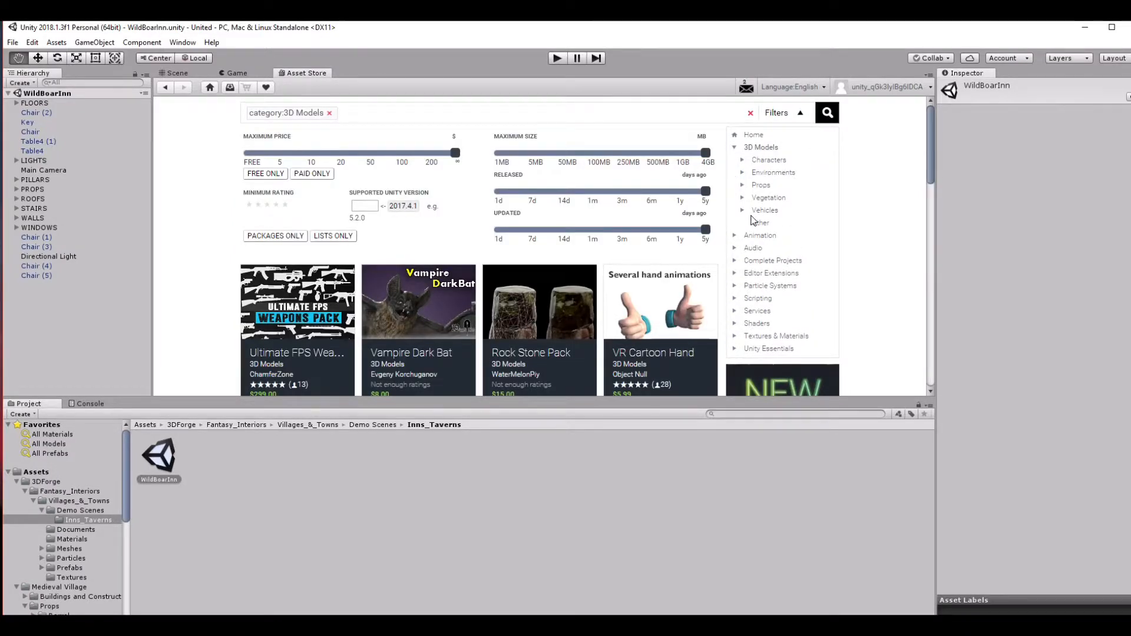
{"action": "left_click", "coordinate": [761, 186]}
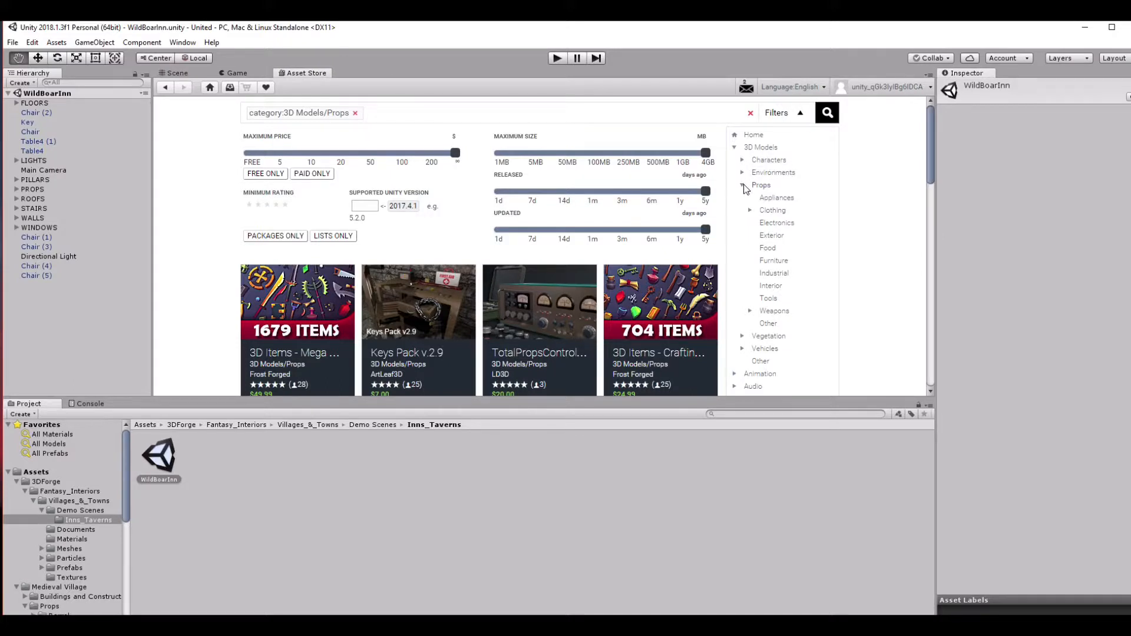
{"action": "left_click", "coordinate": [743, 186]}
{"action": "left_click", "coordinate": [769, 160]}
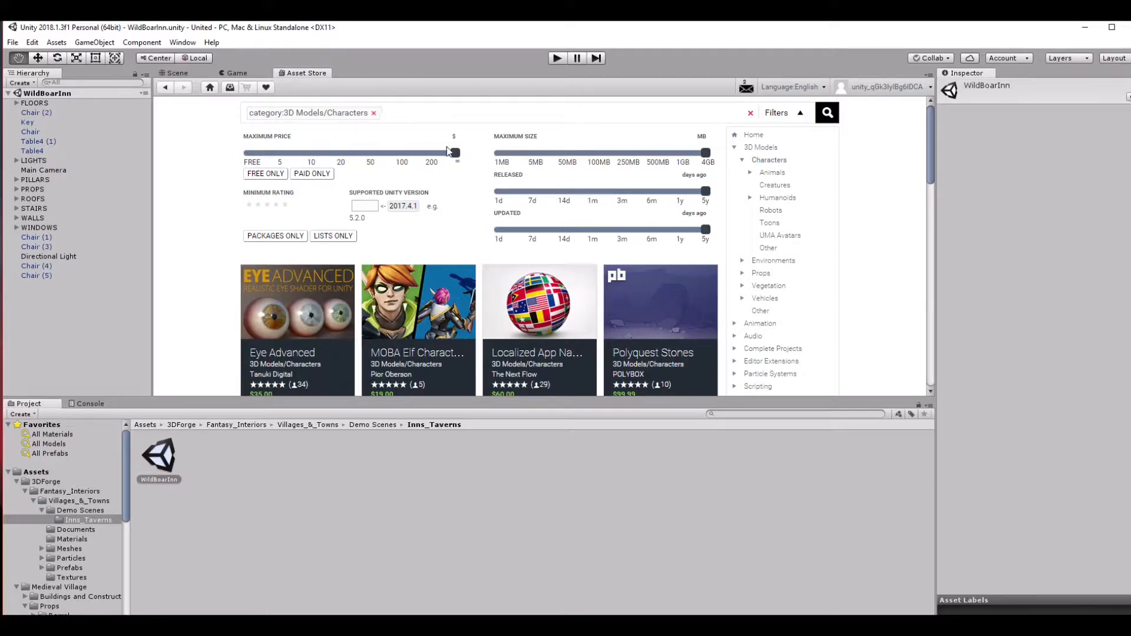
Limit the character models to a maximum price of about $2 and look through the matching assets.
{"action": "left_click_drag", "start_coordinate": [455, 153], "coordinate": [257, 158]}
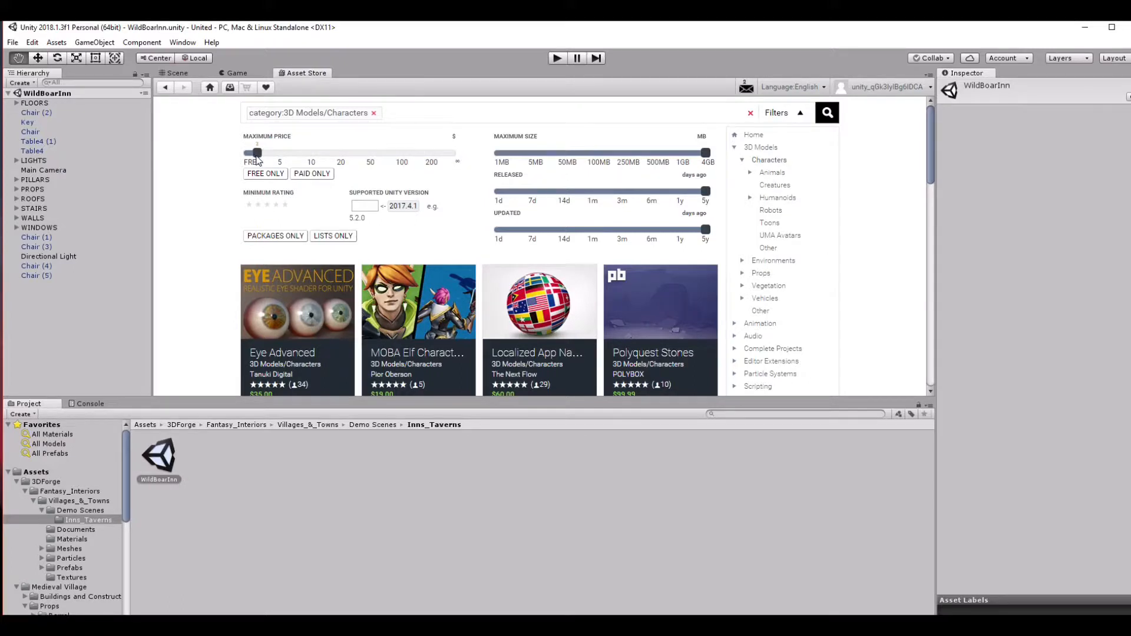
{"action": "scroll", "coordinate": [377, 212], "scroll_direction": "down", "scroll_amount": 1}
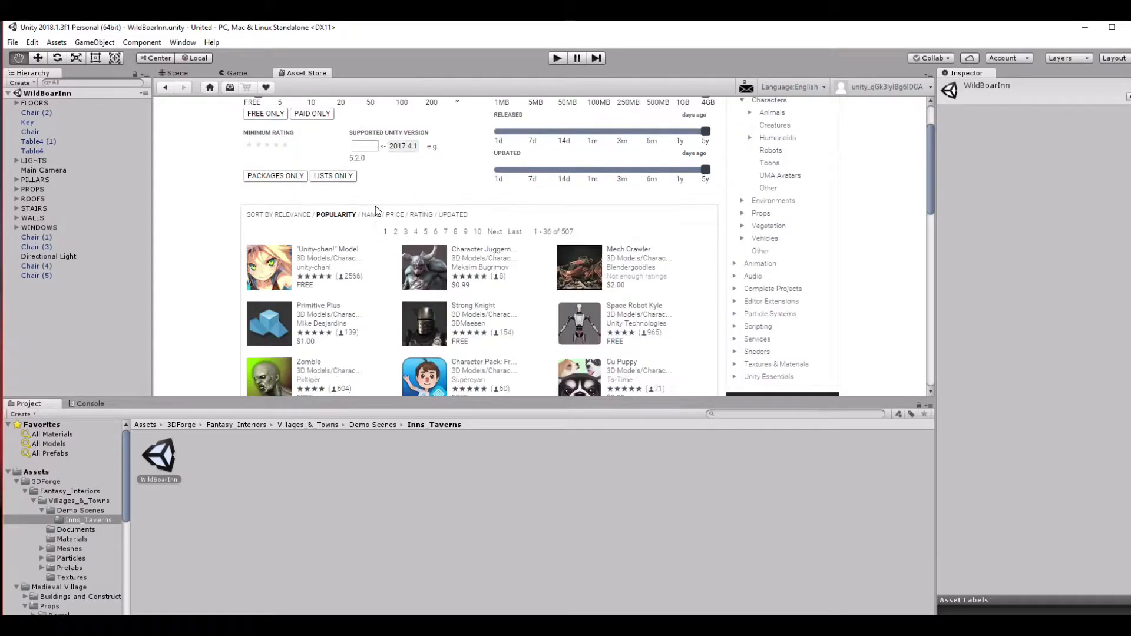
{"action": "scroll", "coordinate": [527, 188], "scroll_direction": "down", "scroll_amount": 1}
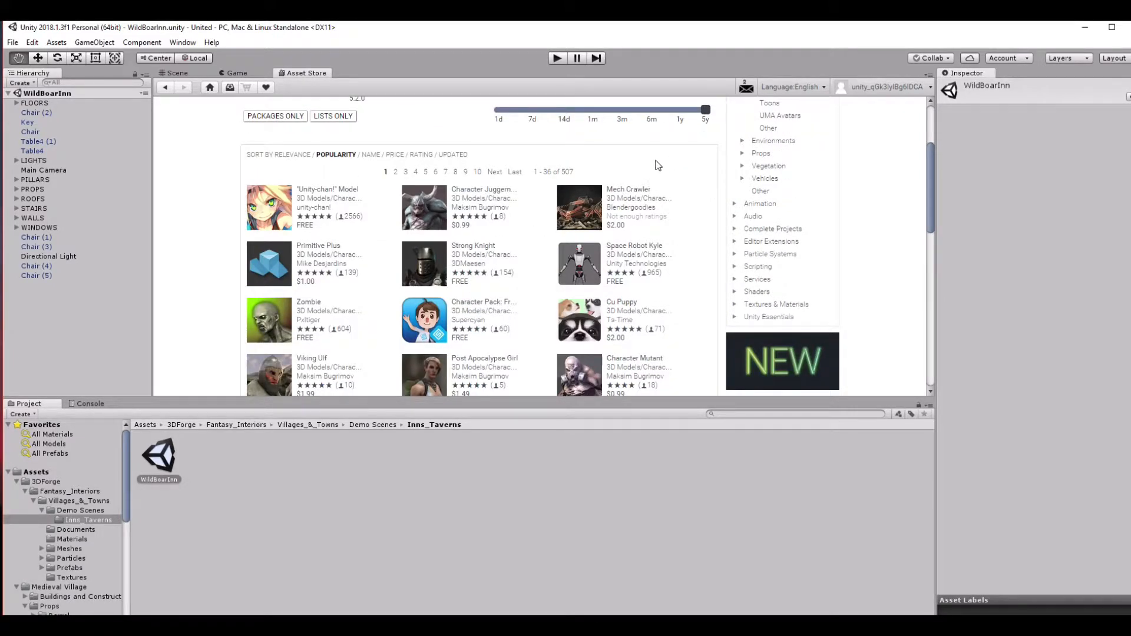
{"action": "scroll", "coordinate": [656, 164], "scroll_direction": "up", "scroll_amount": 1}
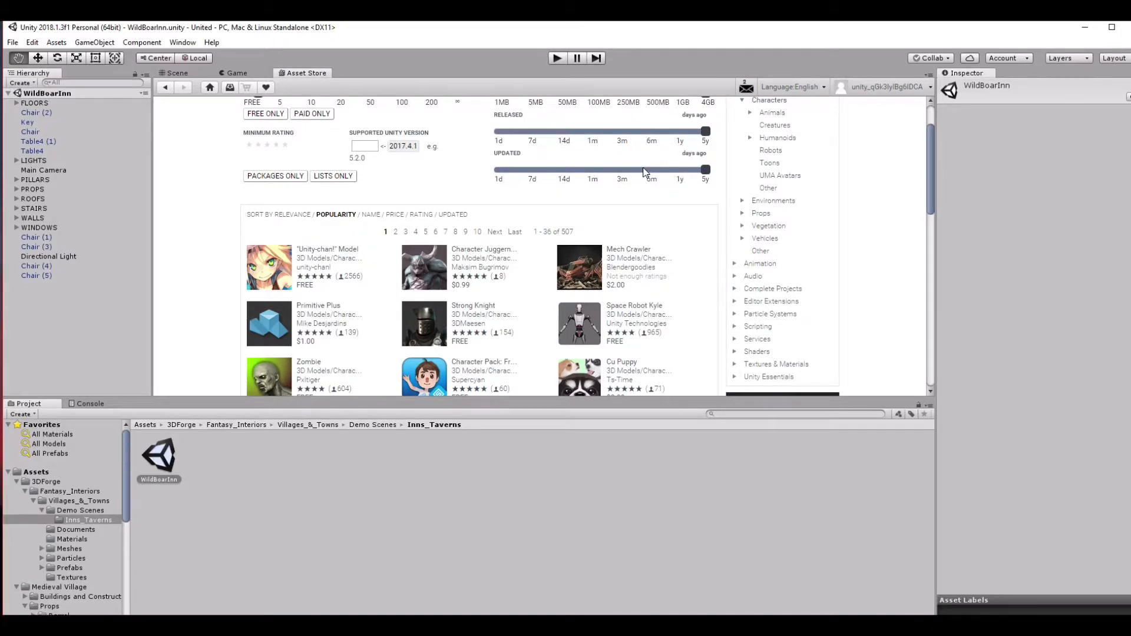
Browse the low-cost character models, open the free Fantasy Monster - Skeleton asset page, and download the package.
{"action": "scroll", "coordinate": [644, 172], "scroll_direction": "down", "scroll_amount": 2}
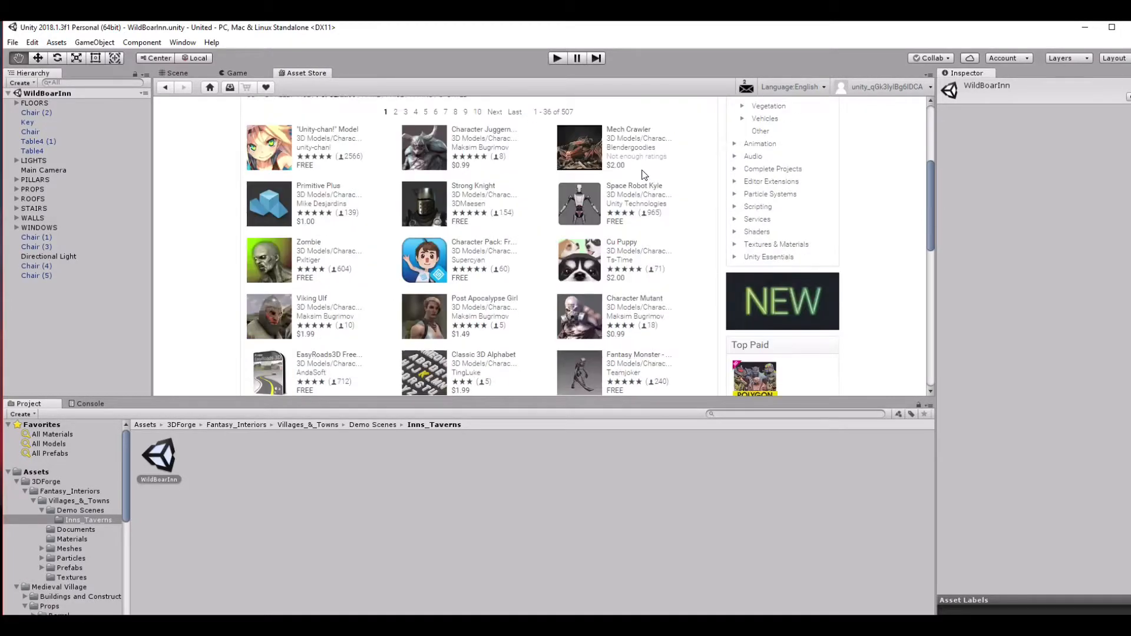
{"action": "scroll", "coordinate": [642, 171], "scroll_direction": "down", "scroll_amount": 1}
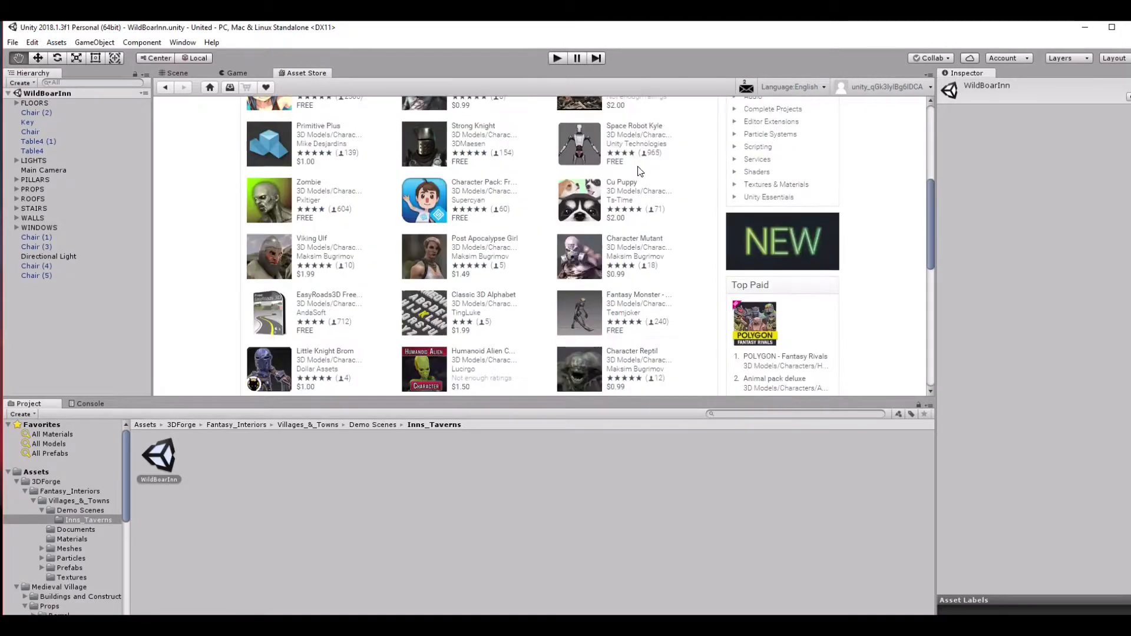
{"action": "scroll", "coordinate": [666, 188], "scroll_direction": "down", "scroll_amount": 1}
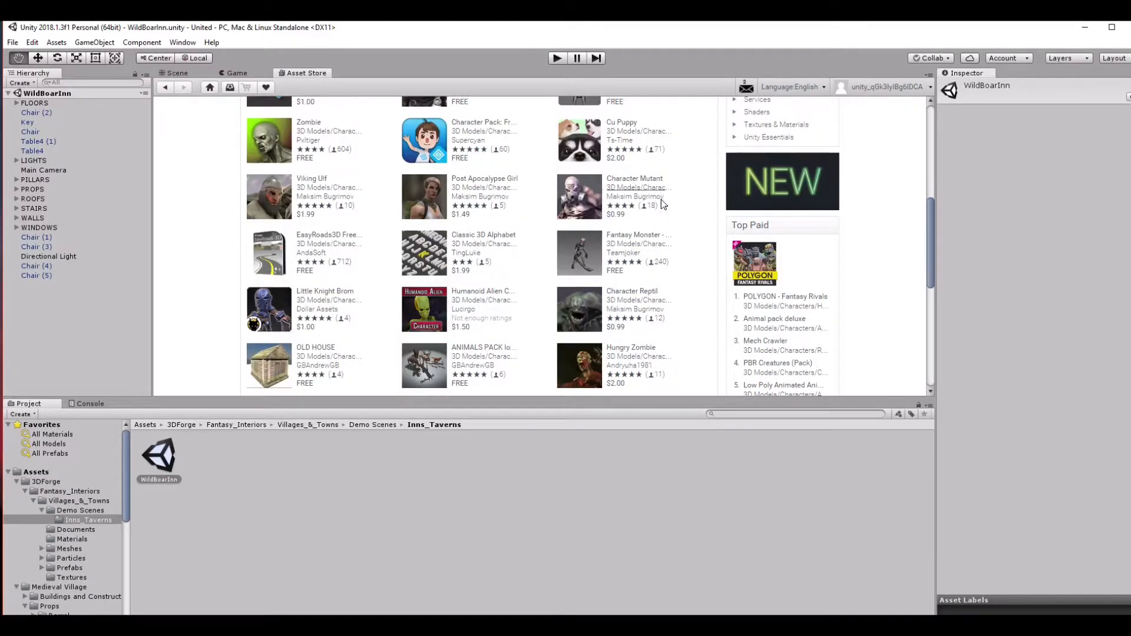
{"action": "left_click", "coordinate": [628, 237]}
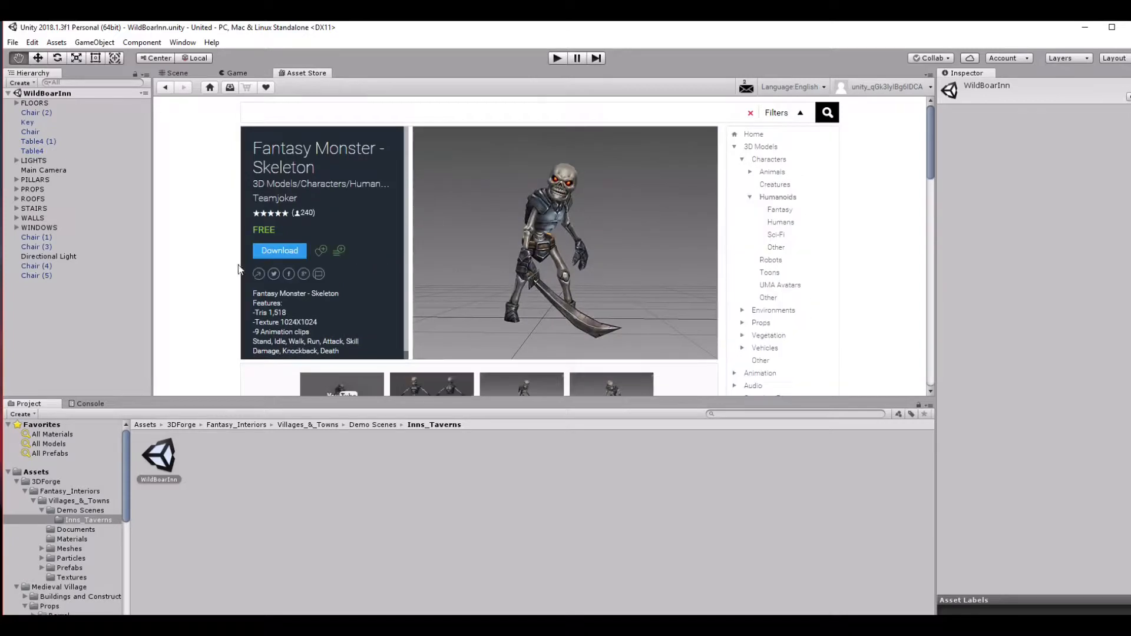
{"action": "scroll", "coordinate": [655, 234], "scroll_direction": "down", "scroll_amount": 2}
{"action": "scroll", "coordinate": [653, 230], "scroll_direction": "up", "scroll_amount": 2}
{"action": "left_click", "coordinate": [267, 248]}
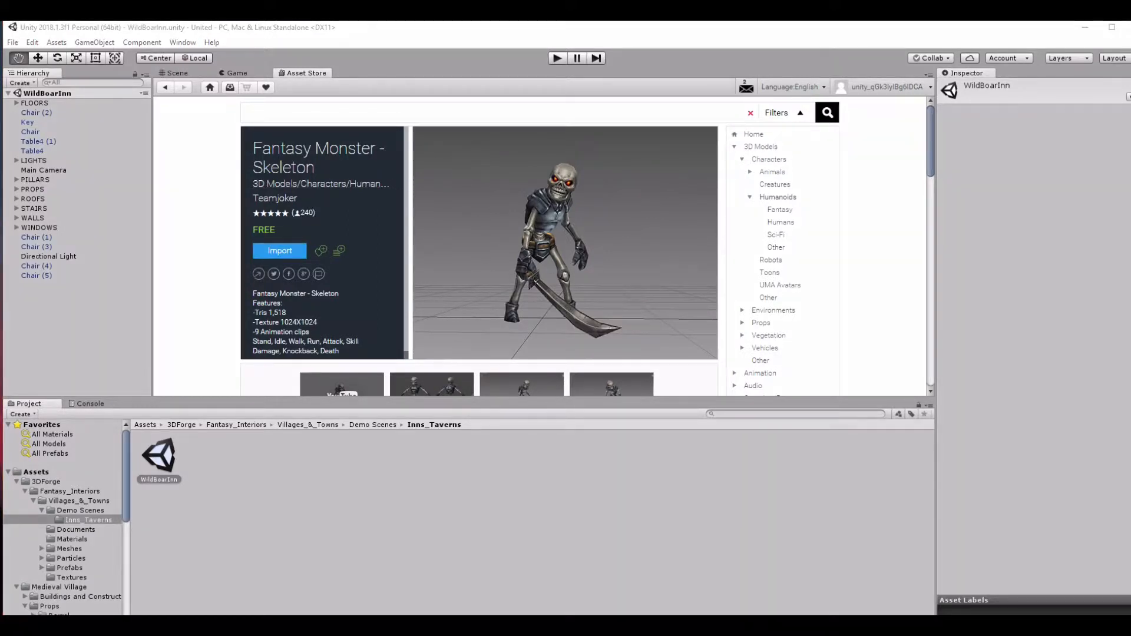
Review the contents of the Fantasy Monster - Skeleton package and import all of its files into the project.
{"action": "left_click_drag", "start_coordinate": [1130, 223], "coordinate": [411, 105]}
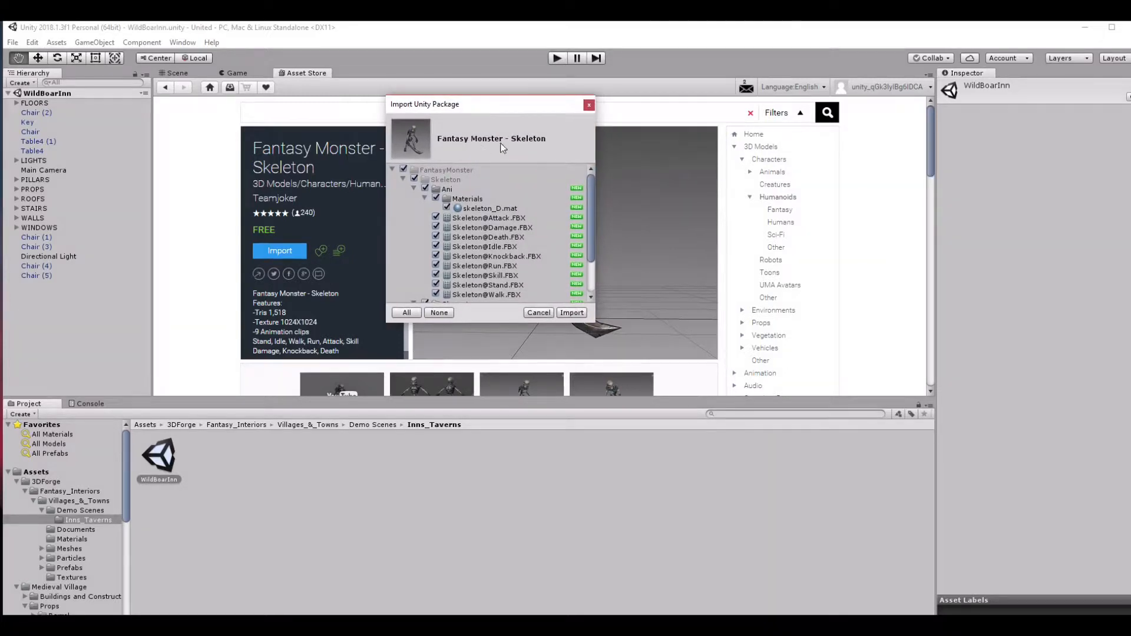
{"action": "scroll", "coordinate": [424, 229], "scroll_direction": "down", "scroll_amount": 3}
{"action": "scroll", "coordinate": [437, 219], "scroll_direction": "up", "scroll_amount": 3}
{"action": "scroll", "coordinate": [436, 207], "scroll_direction": "down", "scroll_amount": 3}
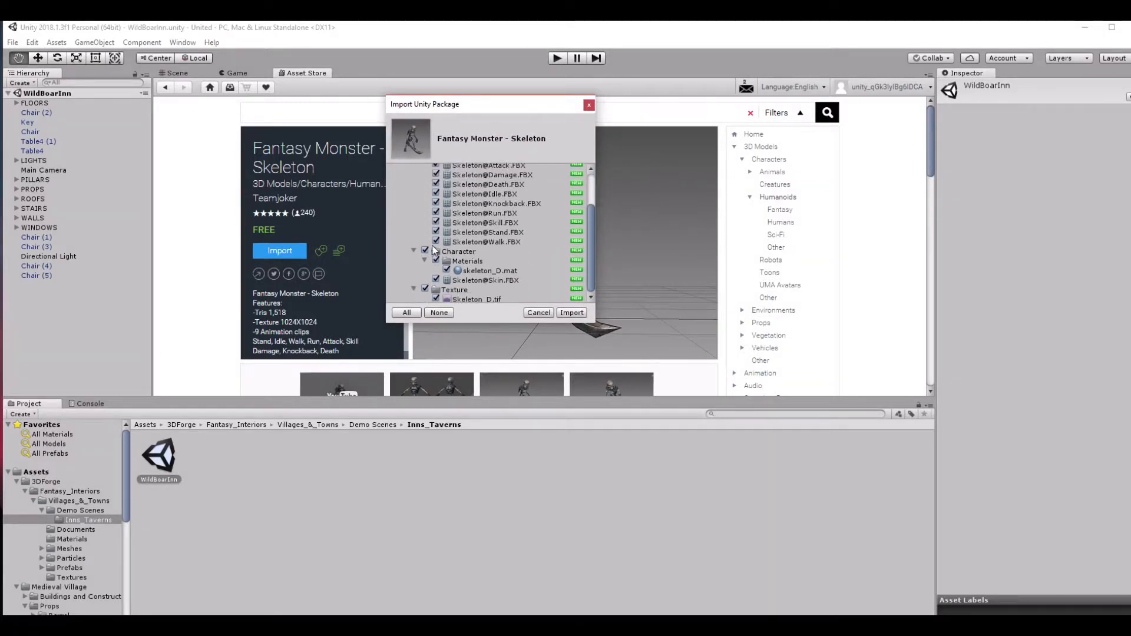
{"action": "scroll", "coordinate": [475, 266], "scroll_direction": "up", "scroll_amount": 3}
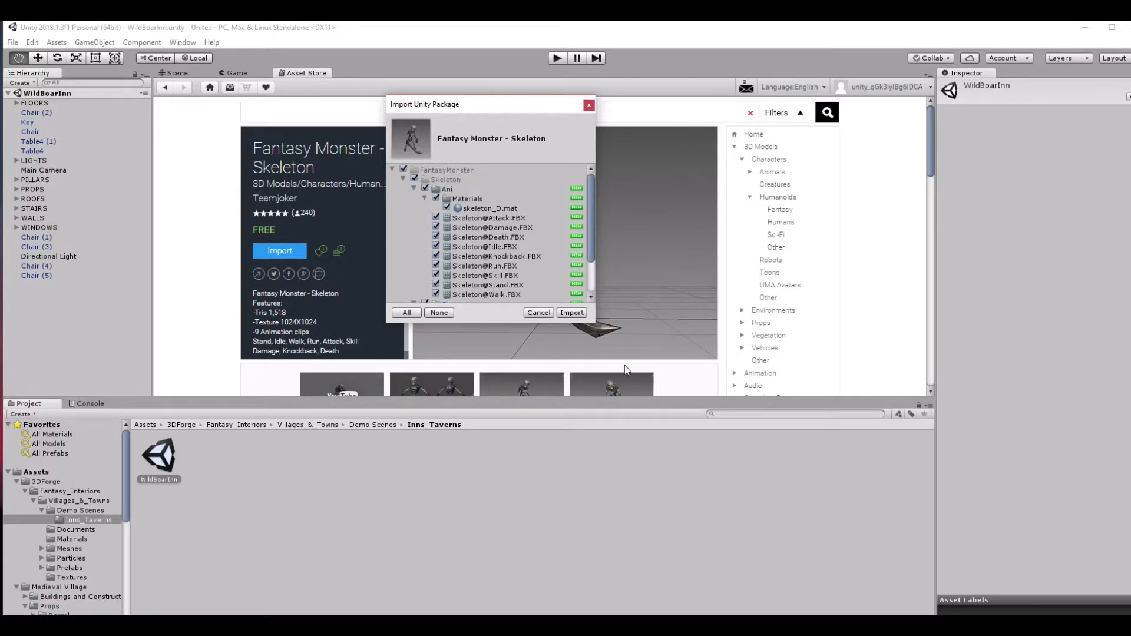
{"action": "left_click", "coordinate": [571, 312]}
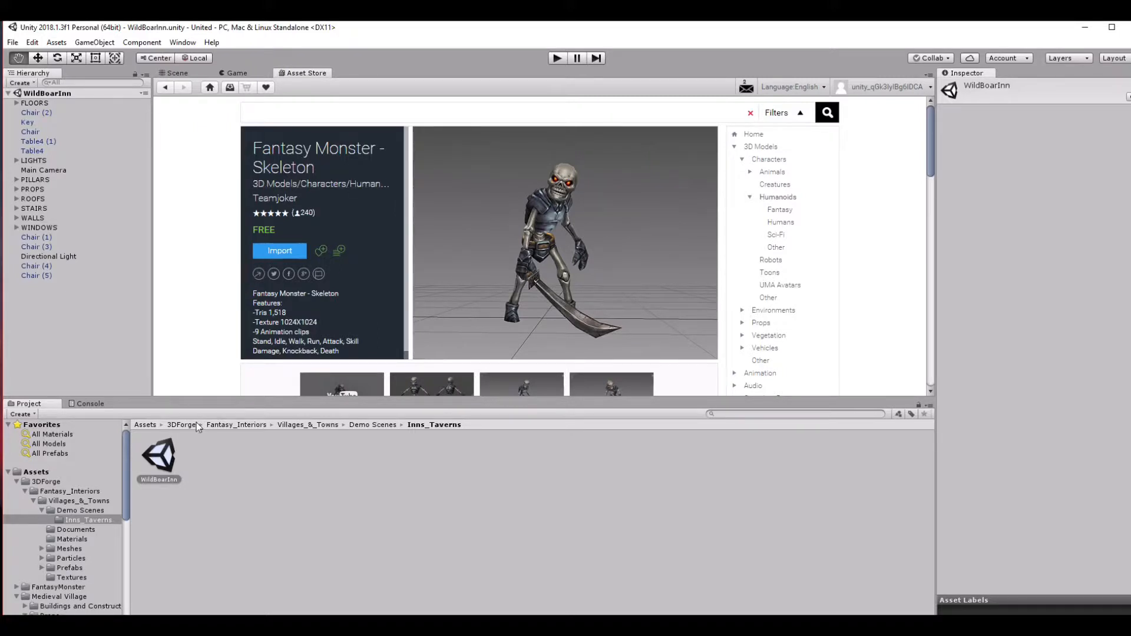
Select the imported FantasyMonster folder in the project and return to the inn's Scene view.
{"action": "scroll", "coordinate": [40, 502], "scroll_direction": "down", "scroll_amount": 3}
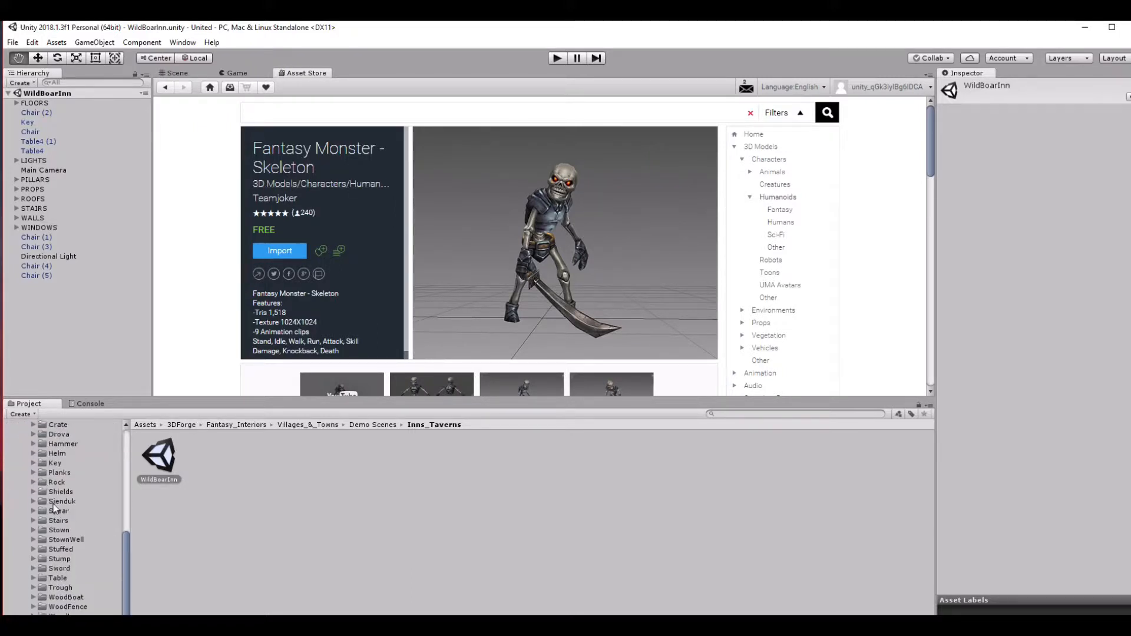
{"action": "left_click", "coordinate": [34, 500]}
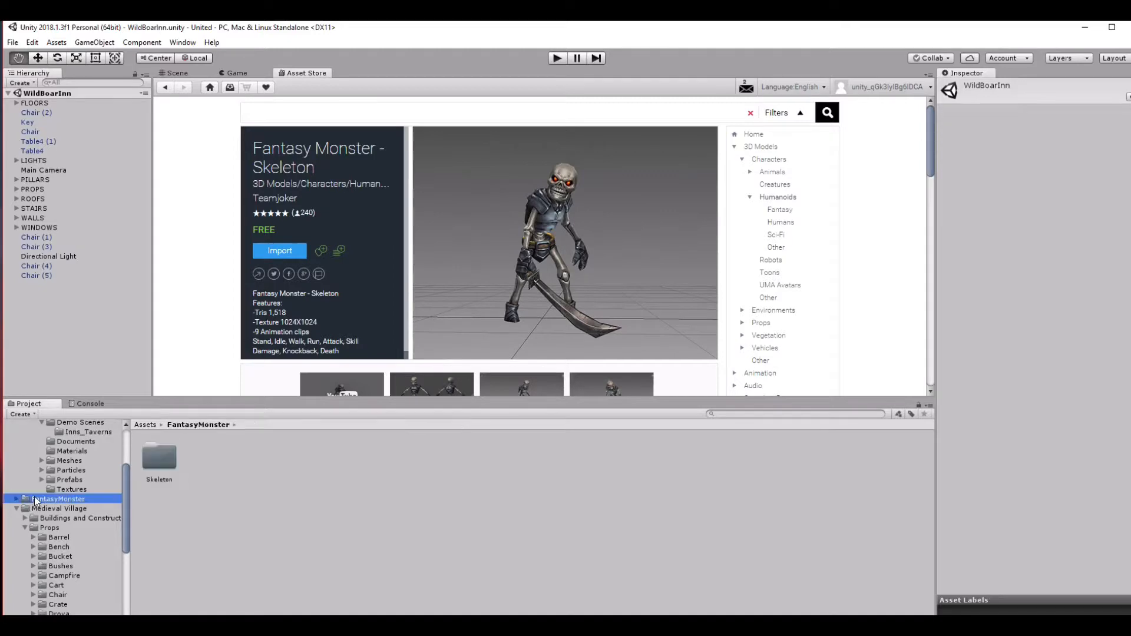
{"action": "left_click", "coordinate": [182, 72]}
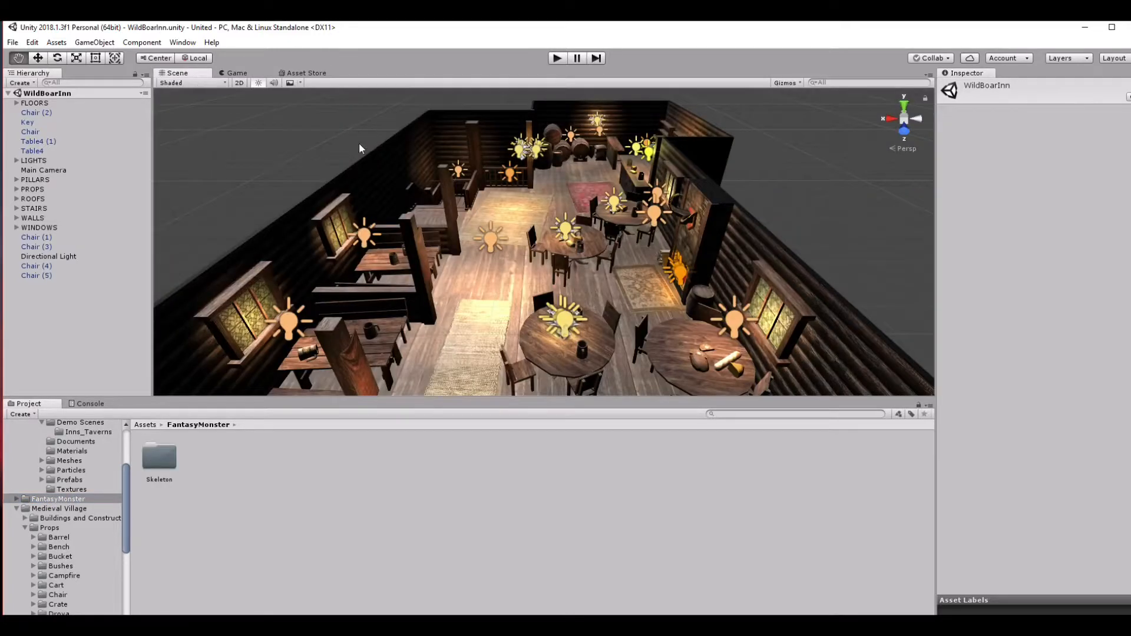
{"action": "scroll", "coordinate": [395, 186], "scroll_direction": "down", "scroll_amount": 4}
{"action": "scroll", "coordinate": [55, 506], "scroll_direction": "up", "scroll_amount": 3}
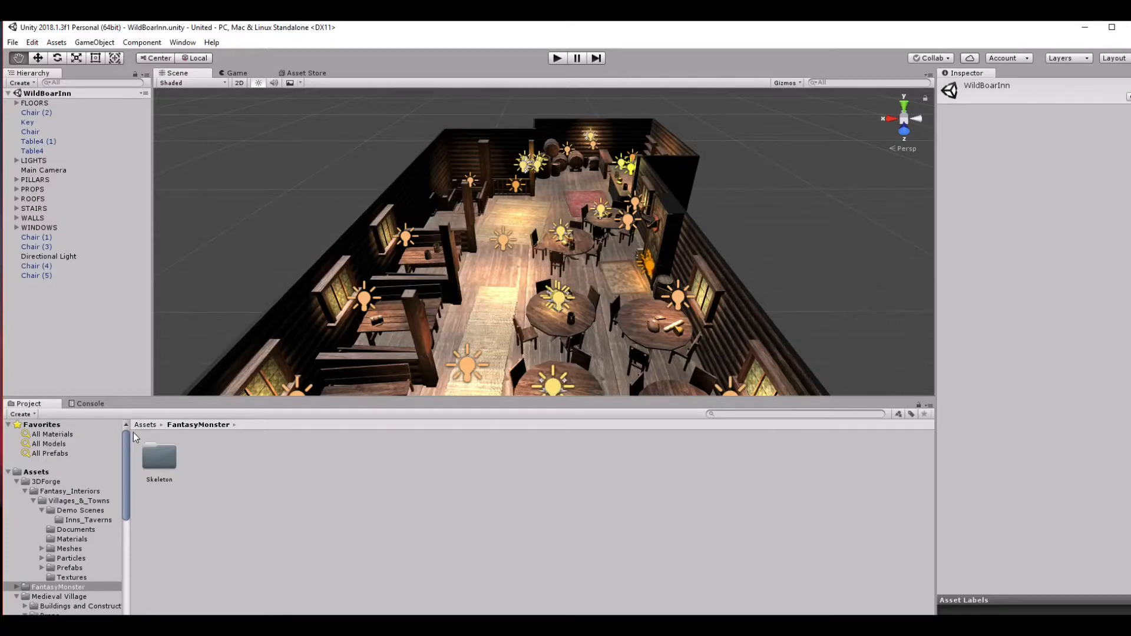
Widen the project folder tree and collapse the 3DForge and Medieval Village folders.
{"action": "left_click_drag", "start_coordinate": [132, 434], "coordinate": [158, 432]}
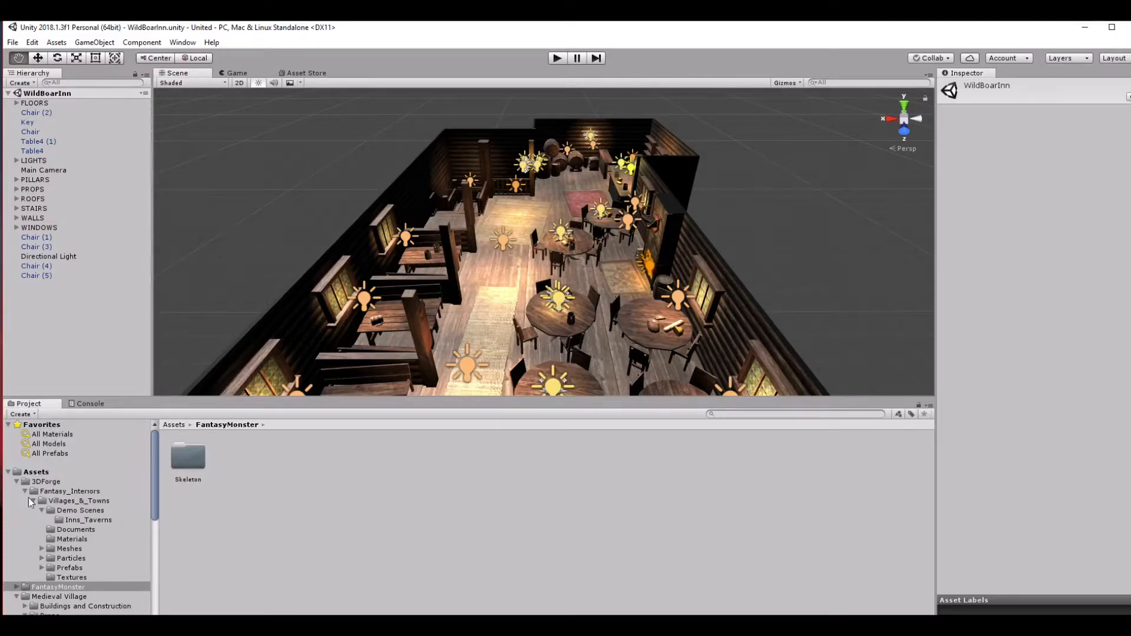
{"action": "left_click", "coordinate": [17, 481]}
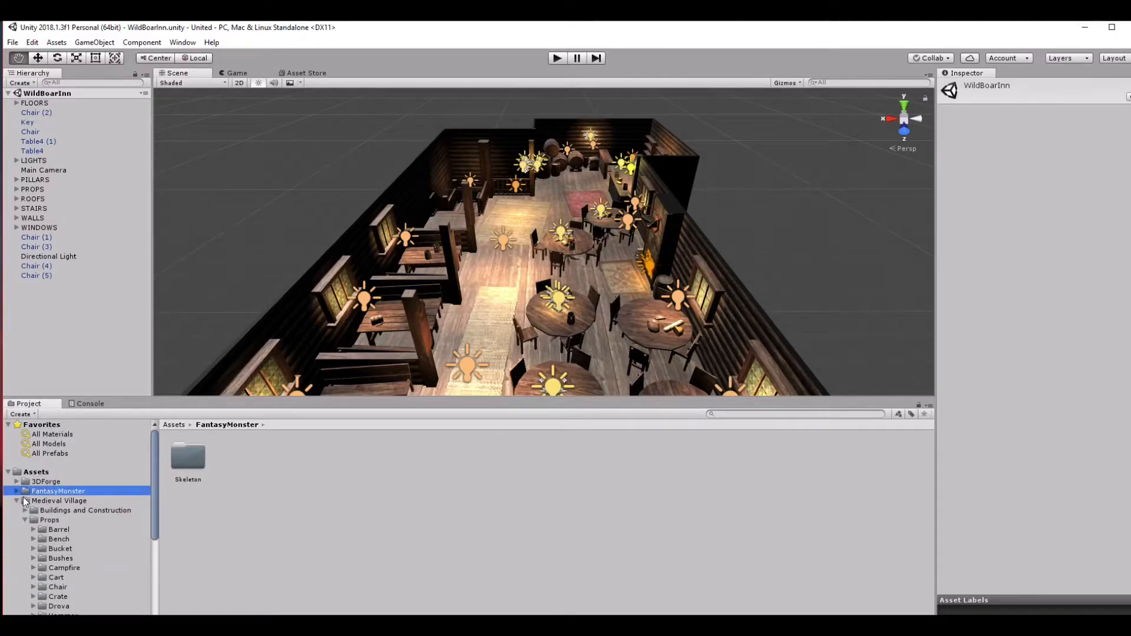
{"action": "left_click", "coordinate": [18, 501]}
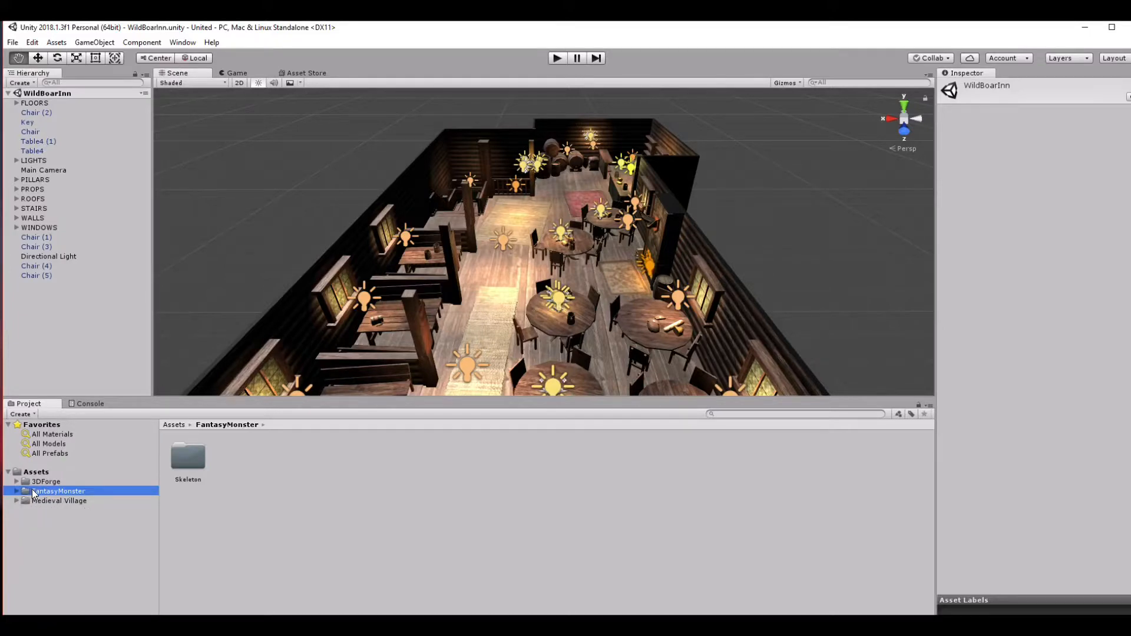
Look through the Skeleton folder's contents, including the Character folder, its Materials subfolder, and the Ani folder.
{"action": "double_click", "coordinate": [195, 462]}
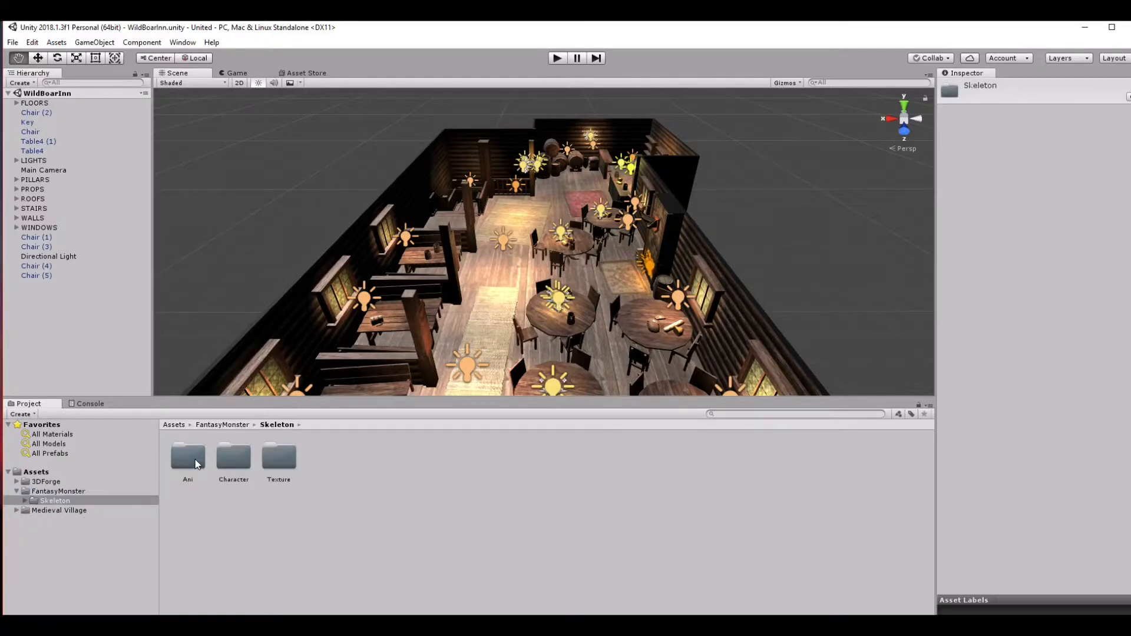
{"action": "double_click", "coordinate": [245, 458]}
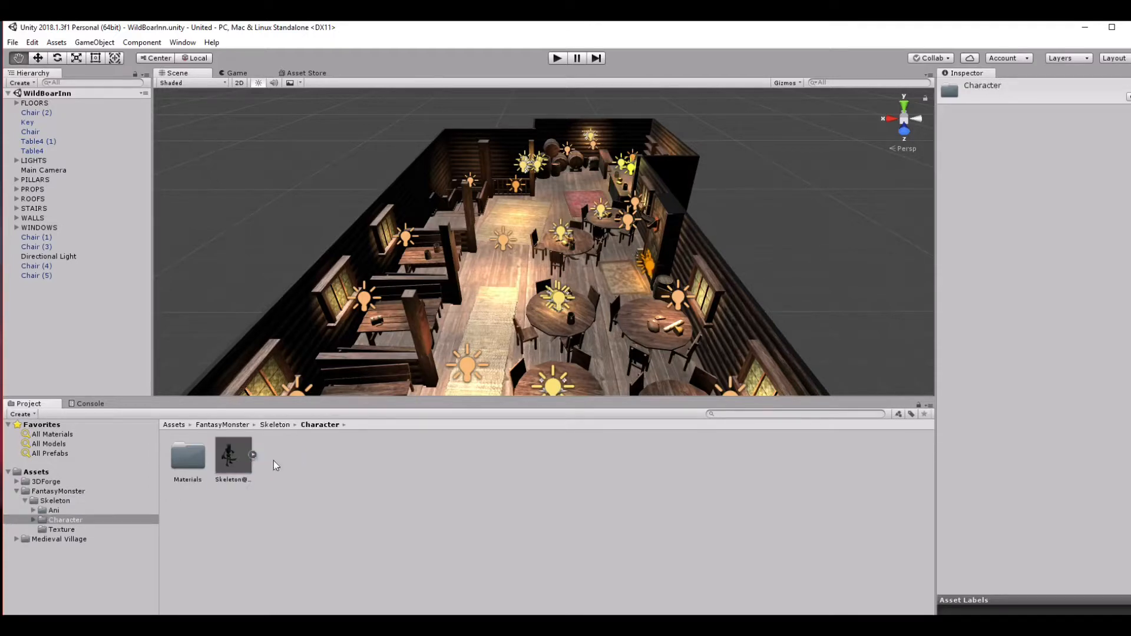
{"action": "double_click", "coordinate": [197, 465]}
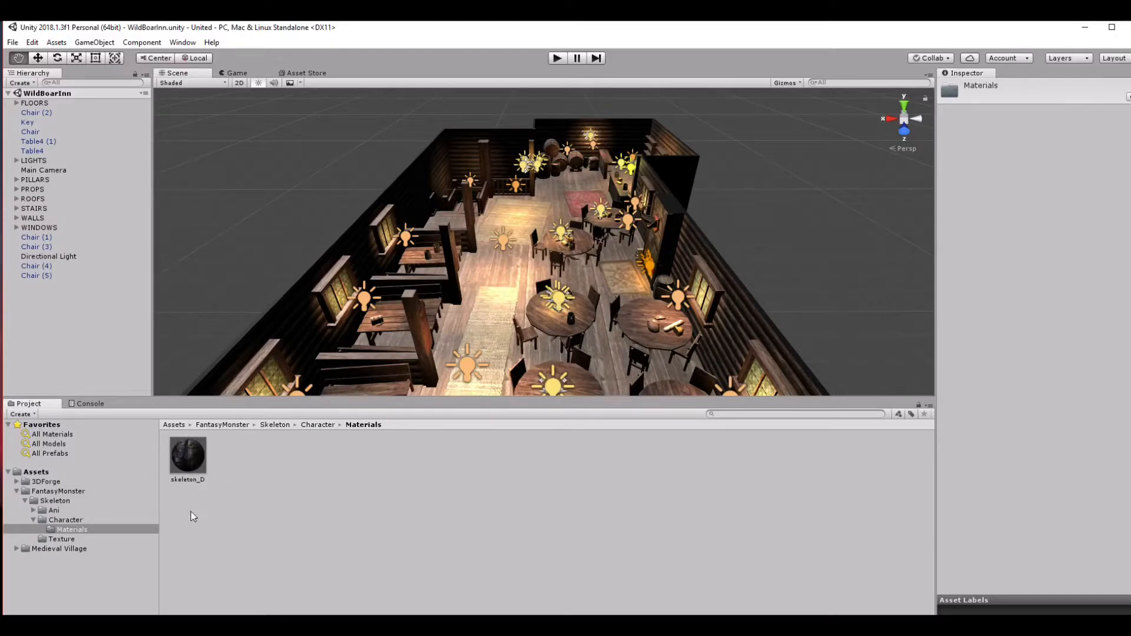
{"action": "left_click", "coordinate": [317, 424]}
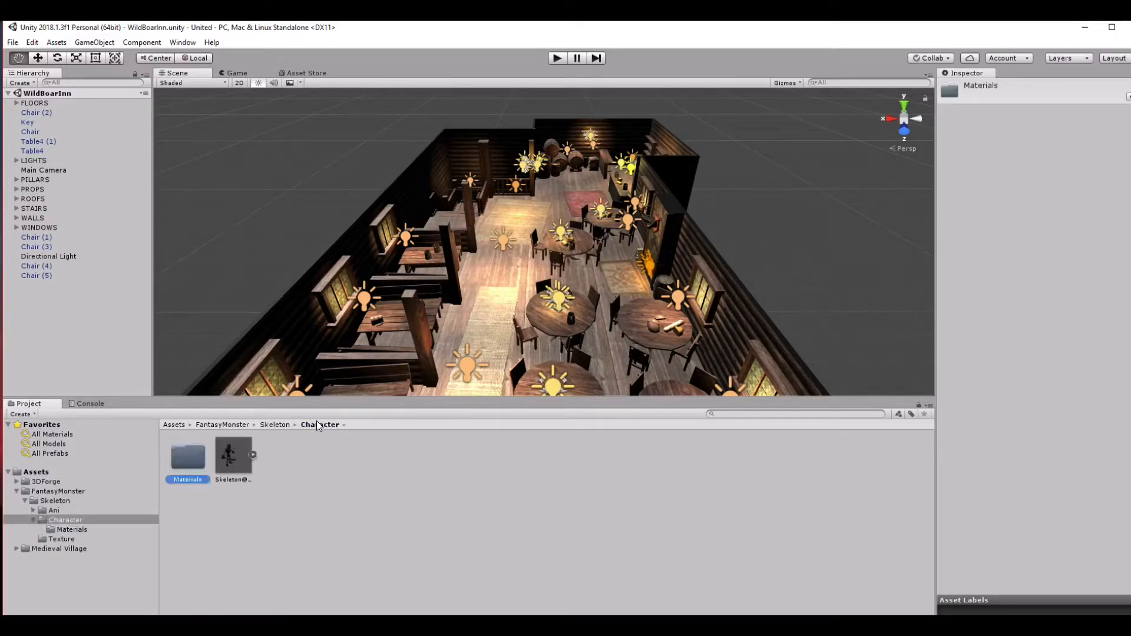
{"action": "left_click", "coordinate": [275, 425]}
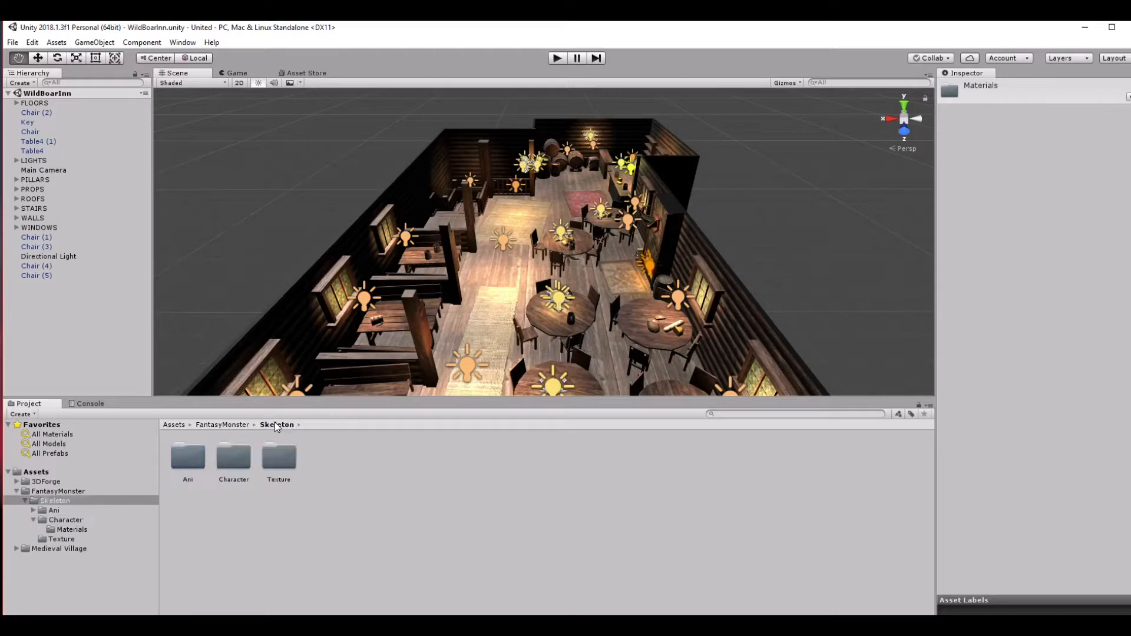
{"action": "double_click", "coordinate": [235, 457]}
{"action": "left_click", "coordinate": [271, 425]}
{"action": "double_click", "coordinate": [187, 457]}
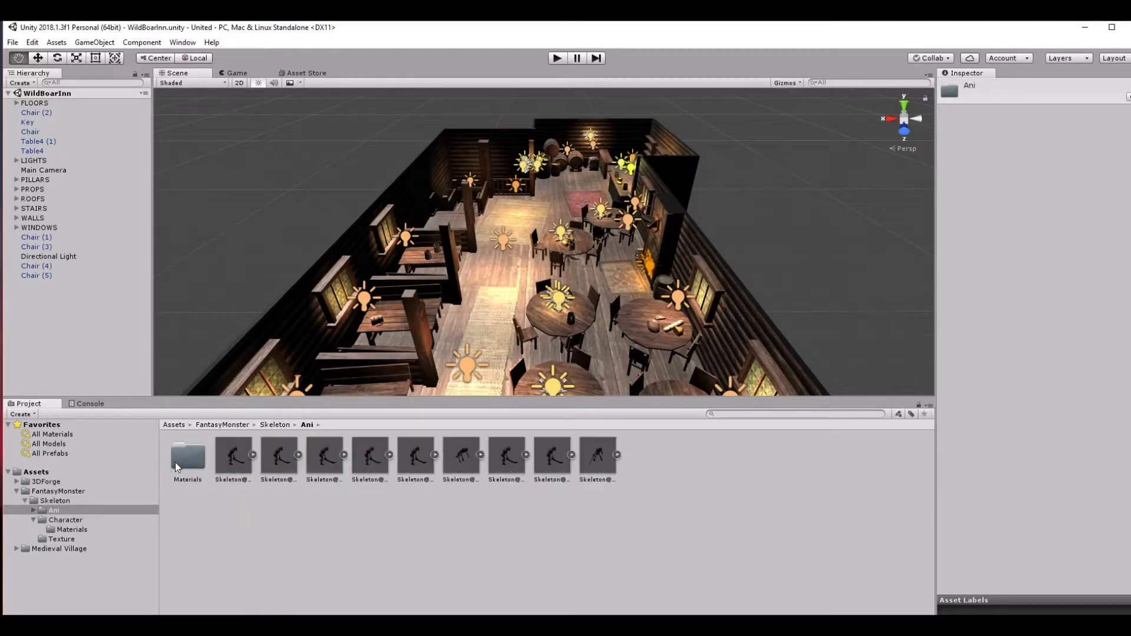
{"action": "left_click", "coordinate": [274, 425]}
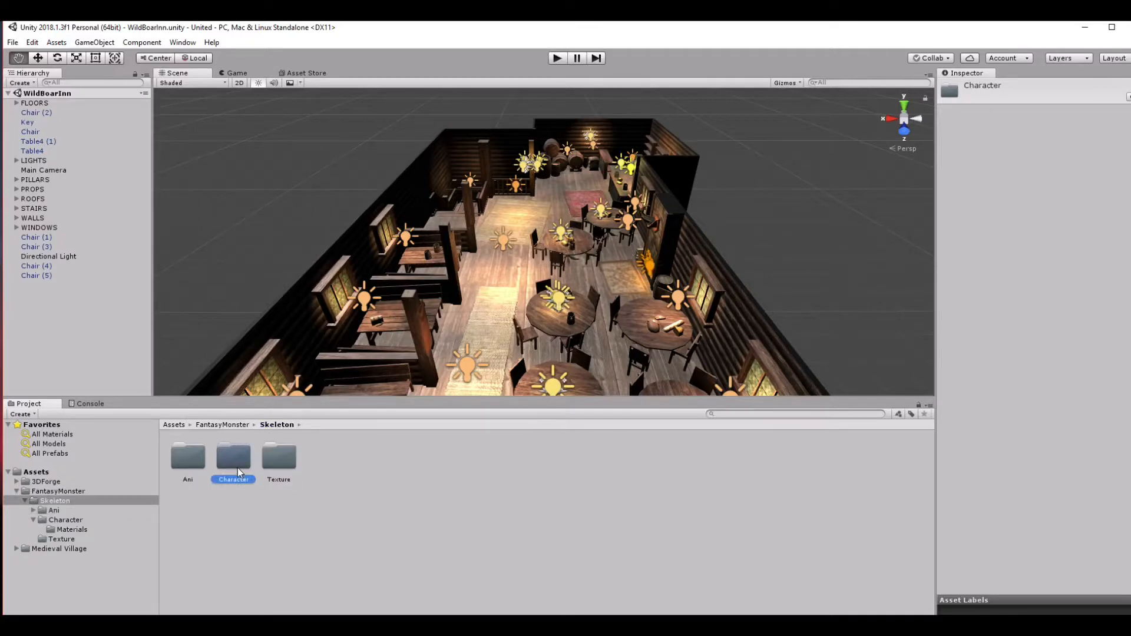
Try placing the skeleton model from the Character folder on the inn floor, and undo the placement.
{"action": "double_click", "coordinate": [237, 463]}
{"action": "left_click_drag", "start_coordinate": [225, 460], "coordinate": [457, 372]}
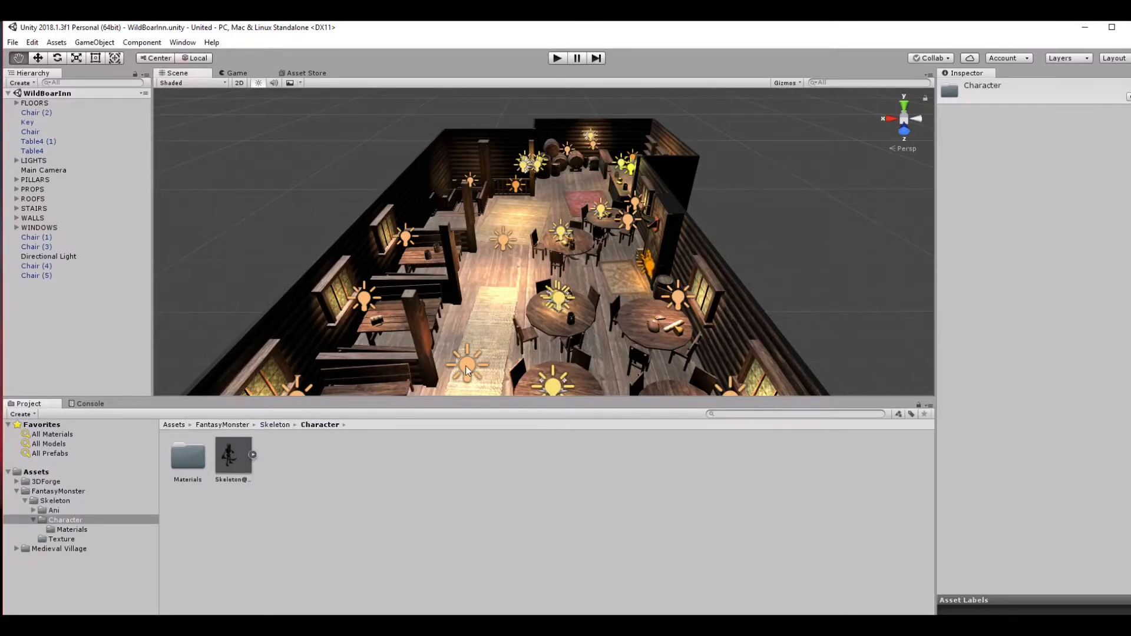
{"action": "left_click_drag", "start_coordinate": [499, 259], "coordinate": [499, 259]}
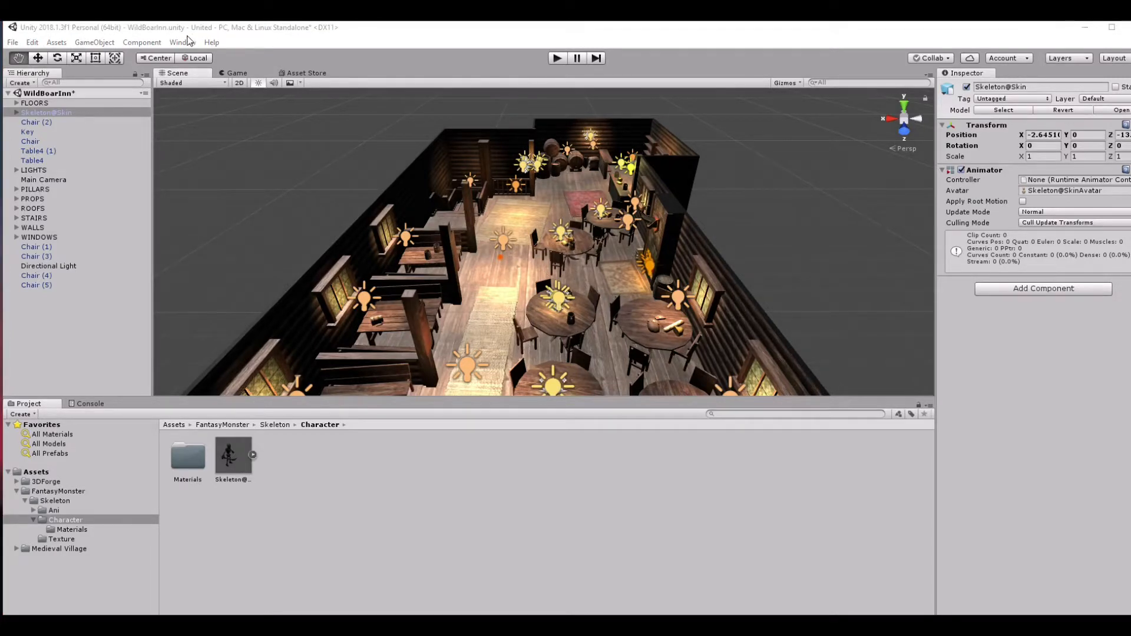
{"action": "left_click", "coordinate": [33, 42]}
{"action": "left_click", "coordinate": [71, 56]}
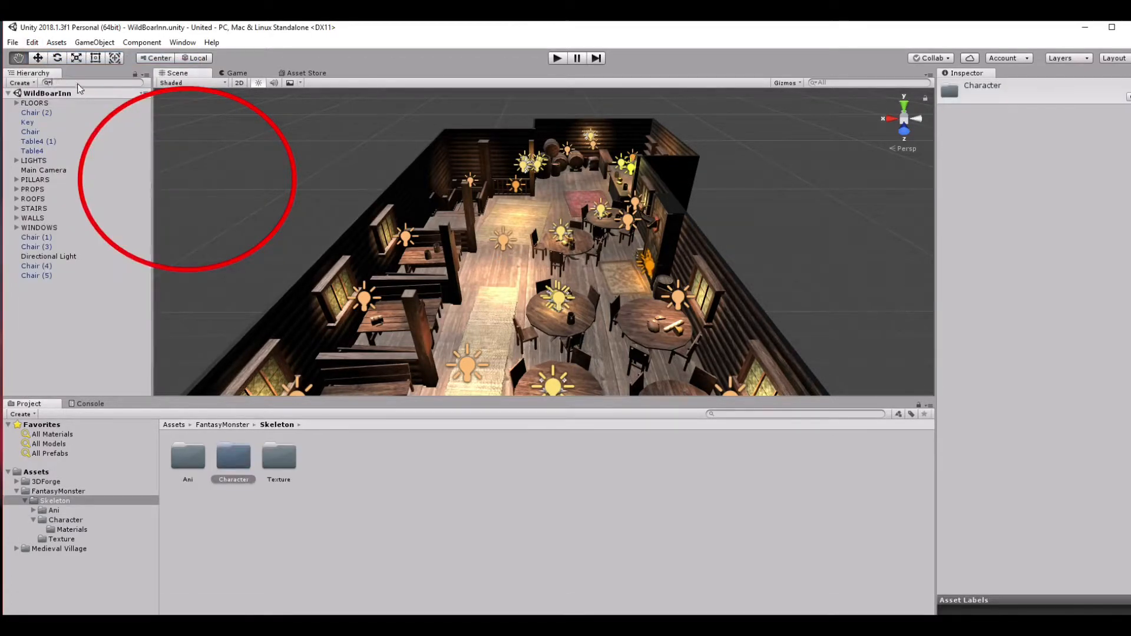
Switch to the Move tool, frame the WINDOWS group in the Scene view, and clear the selection.
{"action": "mouse_move", "coordinate": [24, 46]}
{"action": "left_mouse_down"}
{"action": "mouse_move", "coordinate": [39, 53]}
{"action": "mouse_move", "coordinate": [24, 65]}
{"action": "mouse_move", "coordinate": [51, 71]}
{"action": "left_mouse_up"}
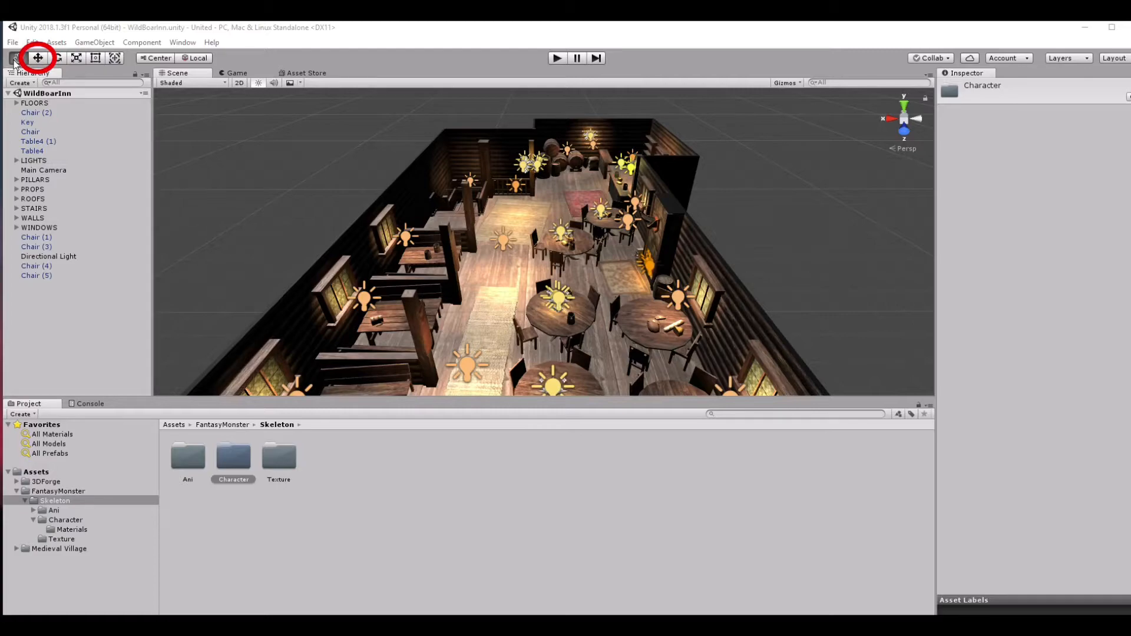
{"action": "left_click_drag", "start_coordinate": [243, 142], "coordinate": [136, 123]}
{"action": "left_click", "coordinate": [37, 58]}
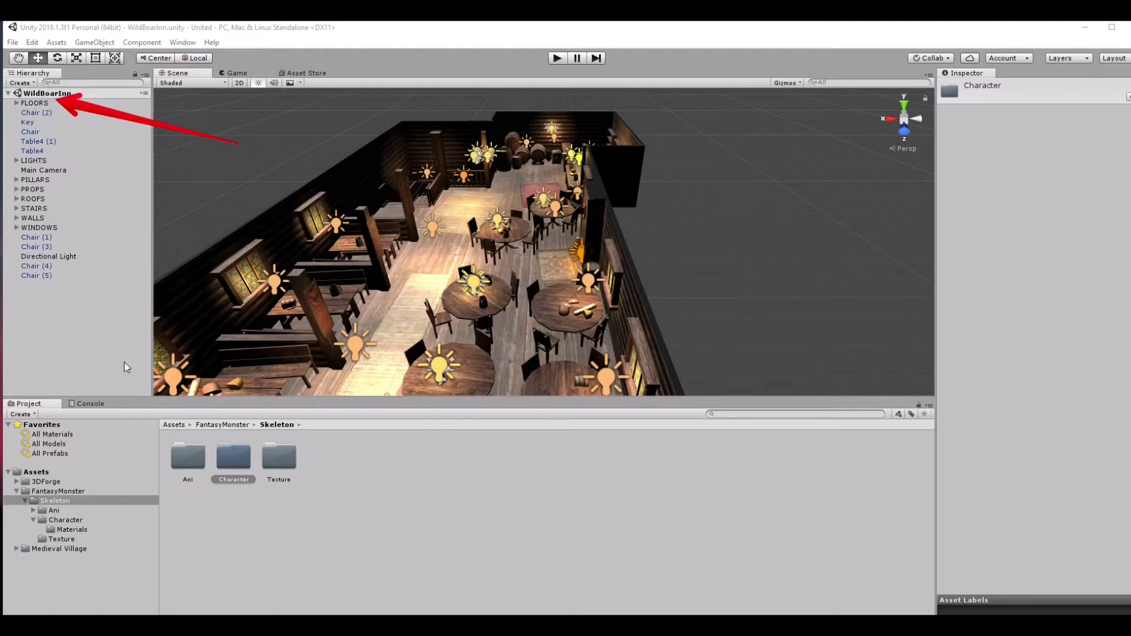
{"action": "left_click", "coordinate": [27, 228]}
{"action": "key", "text": "f"}
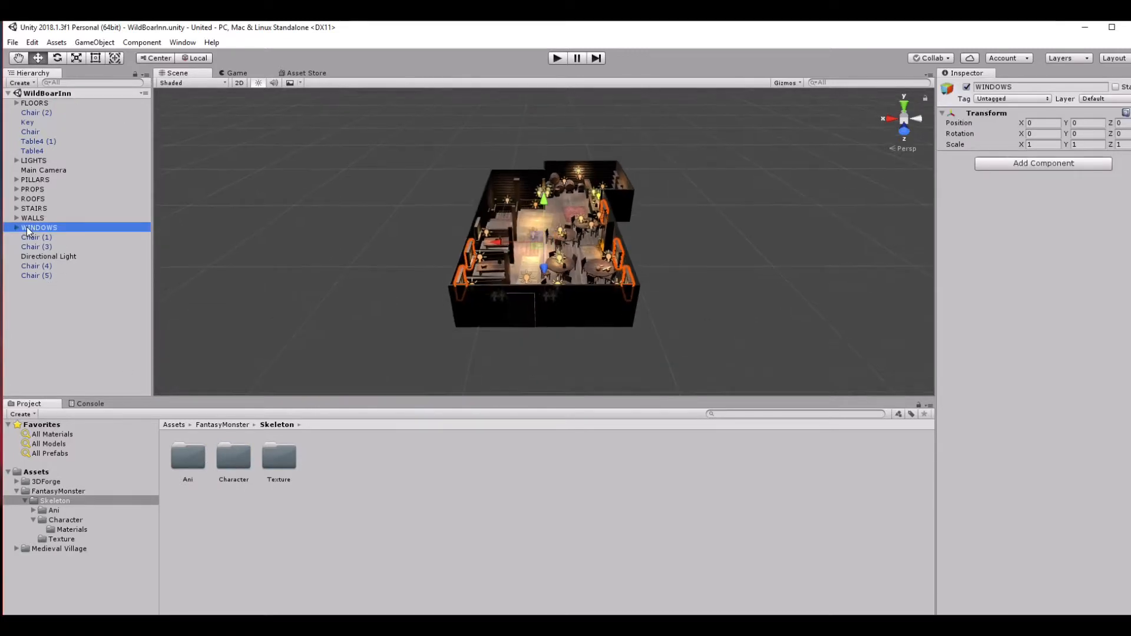
{"action": "left_click", "coordinate": [318, 295]}
{"action": "scroll", "coordinate": [427, 291], "scroll_direction": "up", "scroll_amount": 3}
Try adding the Character folder's skeleton model to the inn again with the Move tool active, and undo it.
{"action": "left_click", "coordinate": [231, 461]}
{"action": "double_click", "coordinate": [229, 465]}
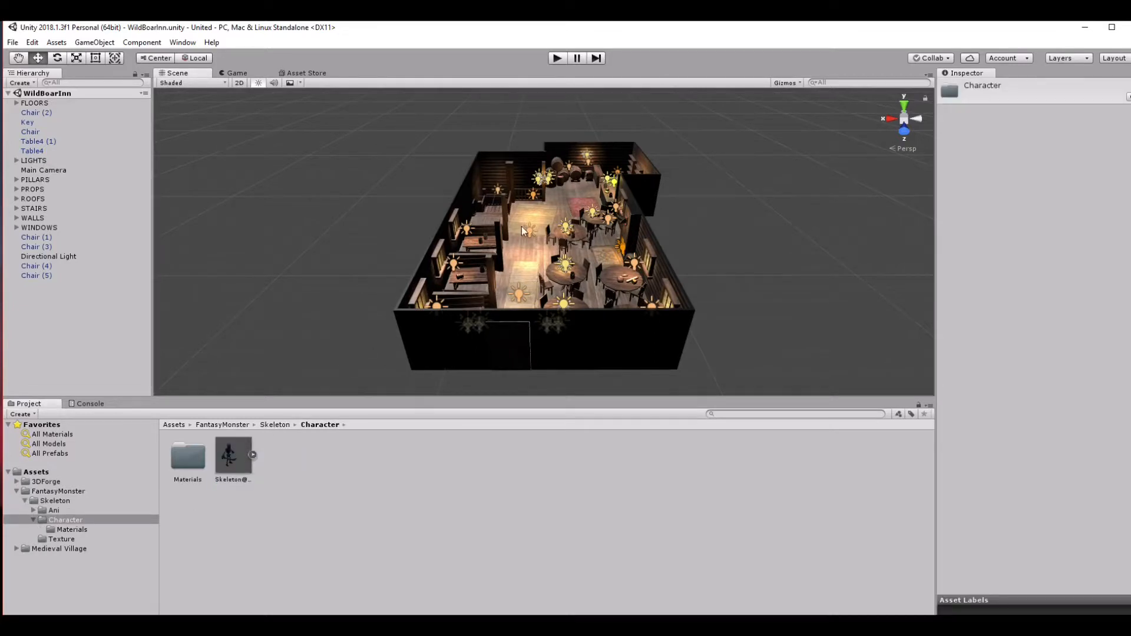
{"action": "left_click_drag", "start_coordinate": [534, 215], "coordinate": [534, 215]}
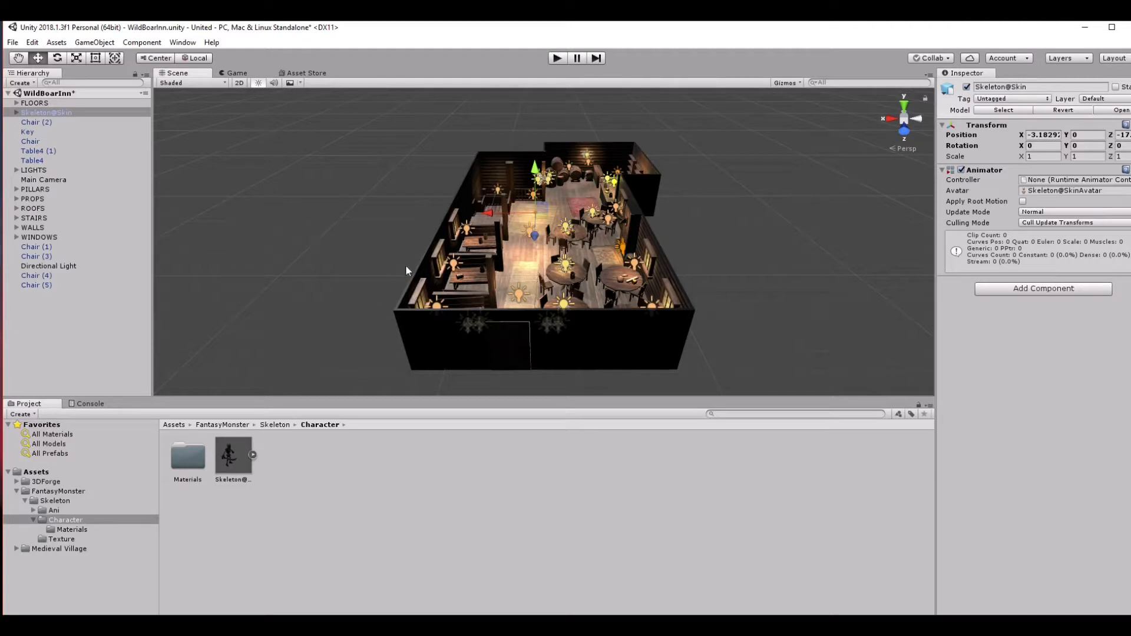
{"action": "key", "text": "ctrl+z"}
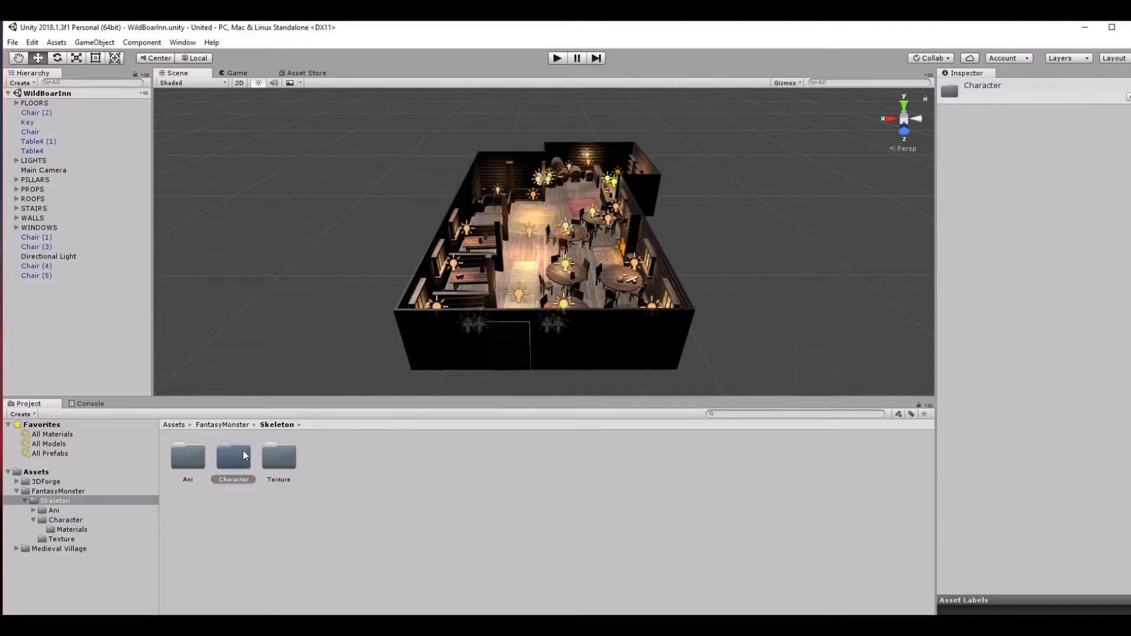
Check the skeleton's Texture folder, and open its Ani folder to view the animation models.
{"action": "double_click", "coordinate": [283, 465]}
{"action": "left_click", "coordinate": [237, 424]}
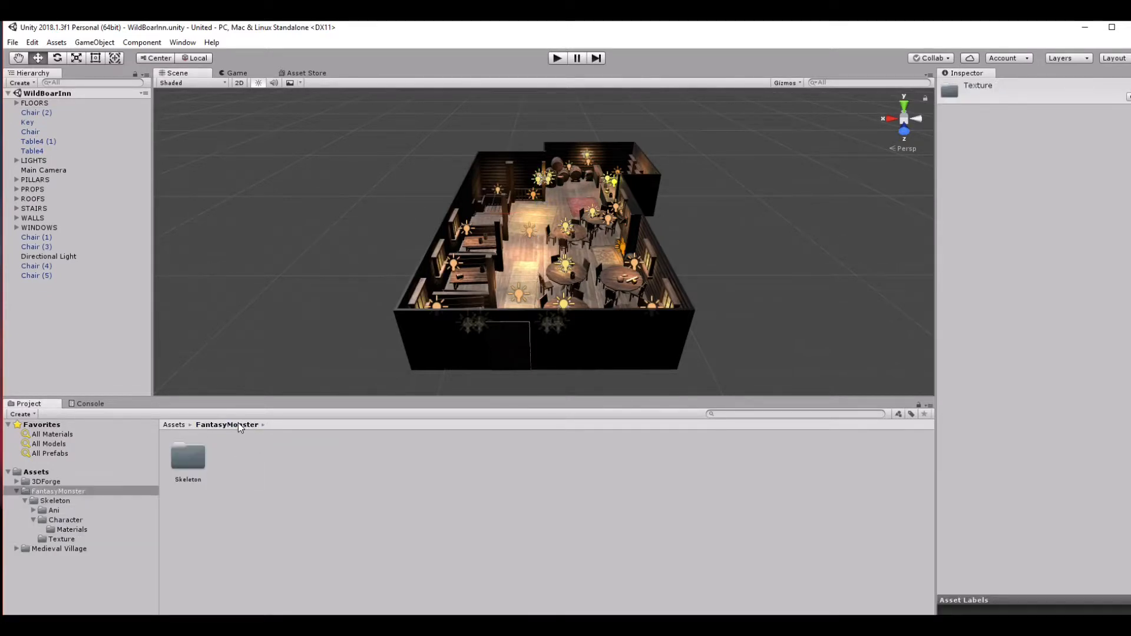
{"action": "double_click", "coordinate": [194, 455]}
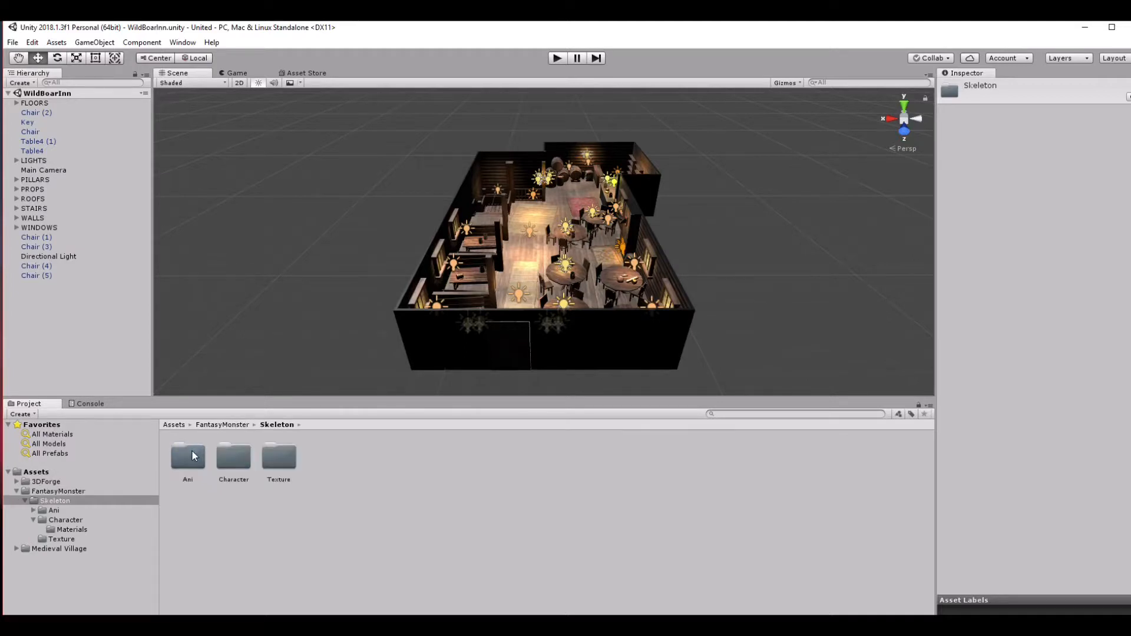
{"action": "double_click", "coordinate": [195, 454]}
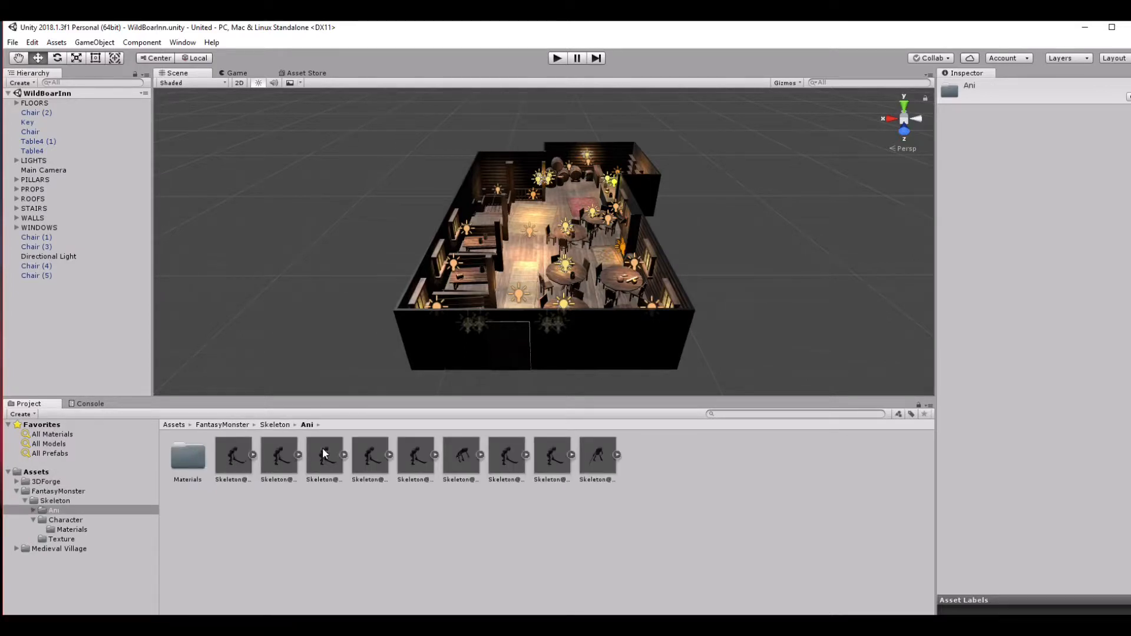
Place the Skeleton@Attack model on the inn floor and scale it up to about 4.8 × 3 × 8.8.
{"action": "left_click", "coordinate": [239, 461]}
{"action": "left_click_drag", "start_coordinate": [235, 457], "coordinate": [529, 215]}
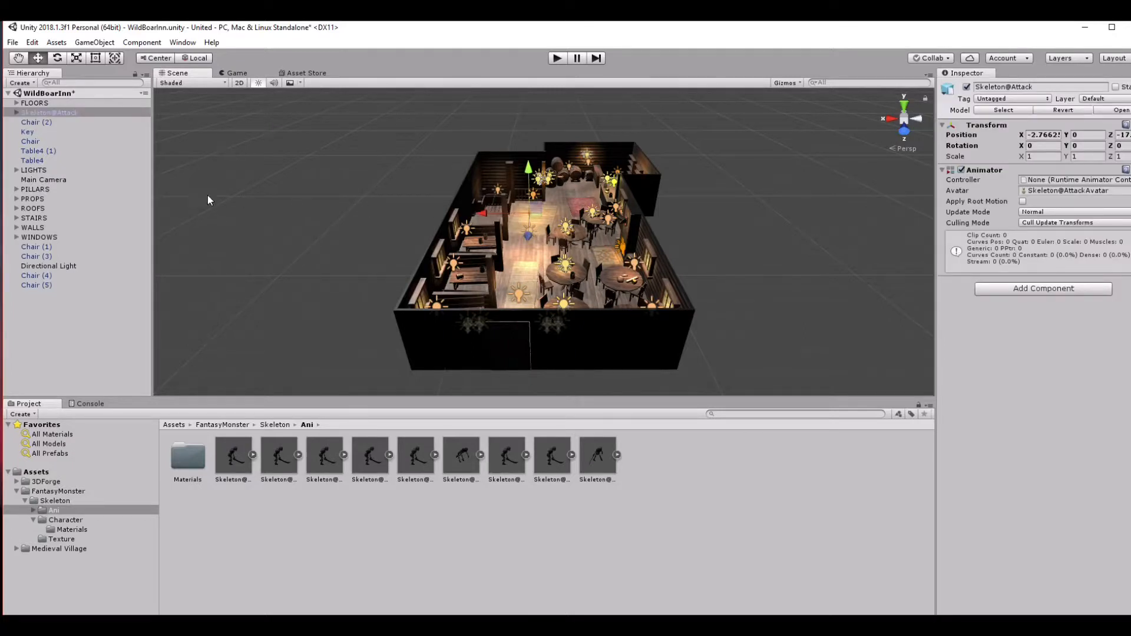
{"action": "left_click", "coordinate": [80, 59]}
{"action": "left_click_drag", "start_coordinate": [486, 213], "coordinate": [466, 203]}
{"action": "left_click_drag", "start_coordinate": [529, 169], "coordinate": [516, 89]}
{"action": "left_click_drag", "start_coordinate": [529, 237], "coordinate": [493, 374]}
{"action": "left_click_drag", "start_coordinate": [482, 214], "coordinate": [406, 199]}
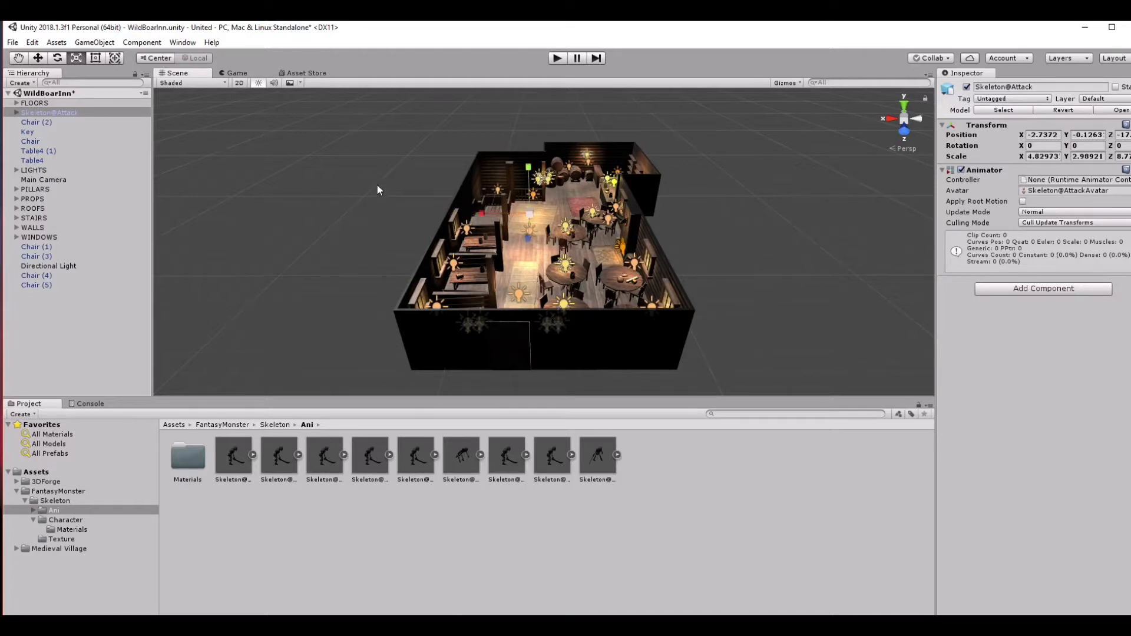
Collapse the FLOORS group, reselect Skeleton@Attack, and enlarge it to a scale of about 31.6 × 19.5 × 57.3.
{"action": "left_click", "coordinate": [517, 255]}
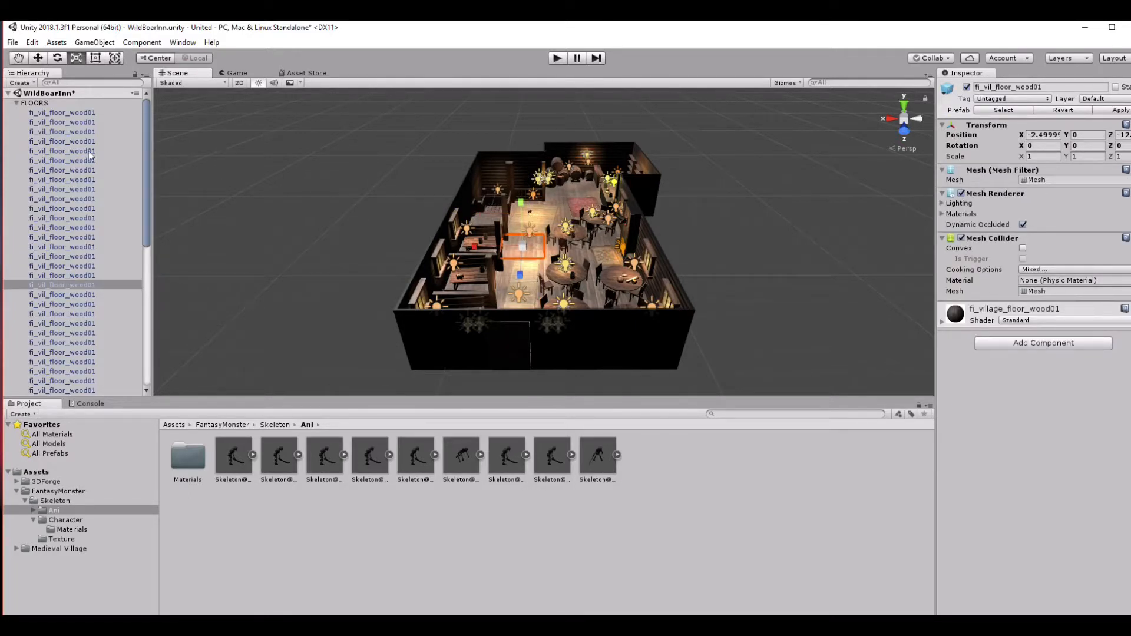
{"action": "left_click", "coordinate": [45, 104]}
{"action": "left_click", "coordinate": [16, 103]}
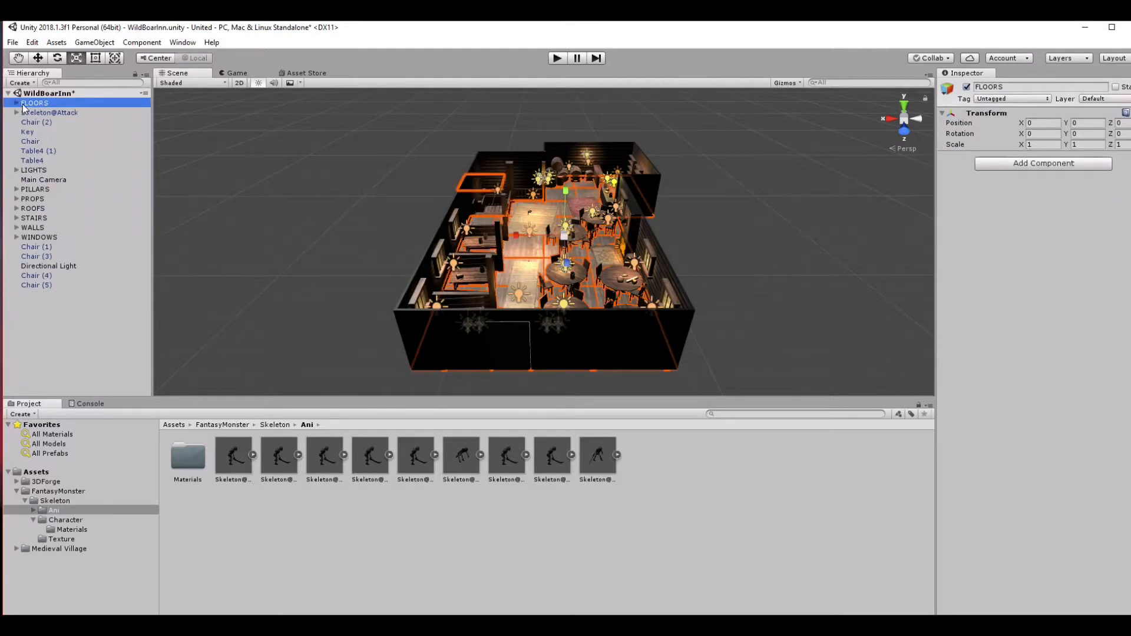
{"action": "left_click", "coordinate": [41, 112]}
{"action": "left_click_drag", "start_coordinate": [529, 214], "coordinate": [1084, 284]}
{"action": "left_click_drag", "start_coordinate": [529, 210], "coordinate": [480, 202]}
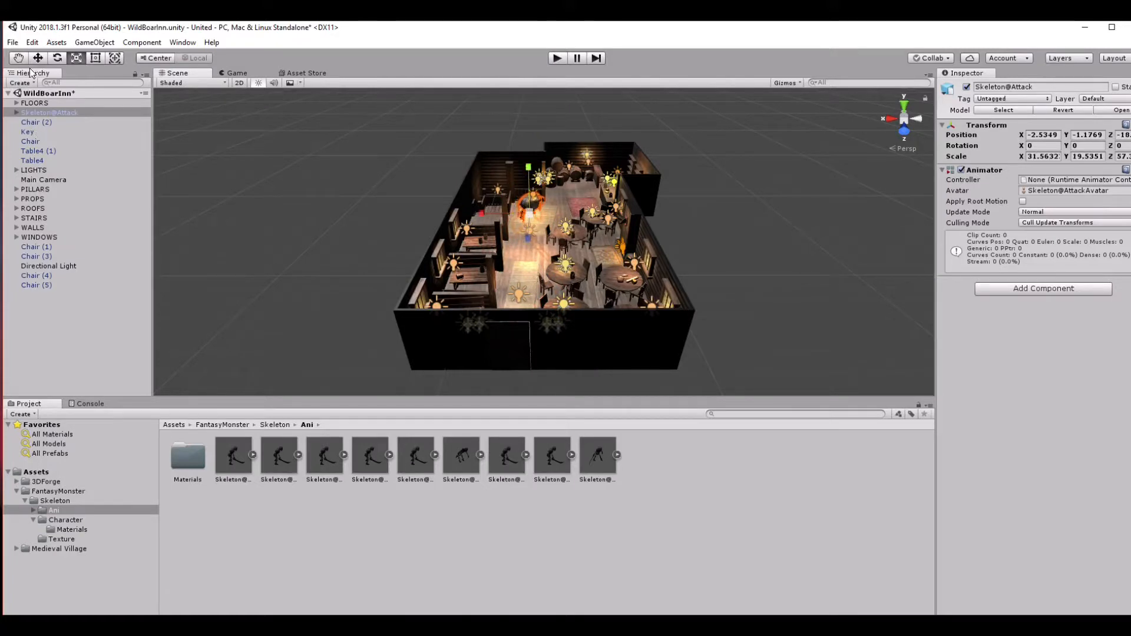
Raise the skeleton to about Y 0.36 and shift it along the Z axis toward the inn's front wall.
{"action": "key", "text": "w"}
{"action": "left_click_drag", "start_coordinate": [527, 171], "coordinate": [514, 146]}
{"action": "left_click_drag", "start_coordinate": [518, 201], "coordinate": [525, 232]}
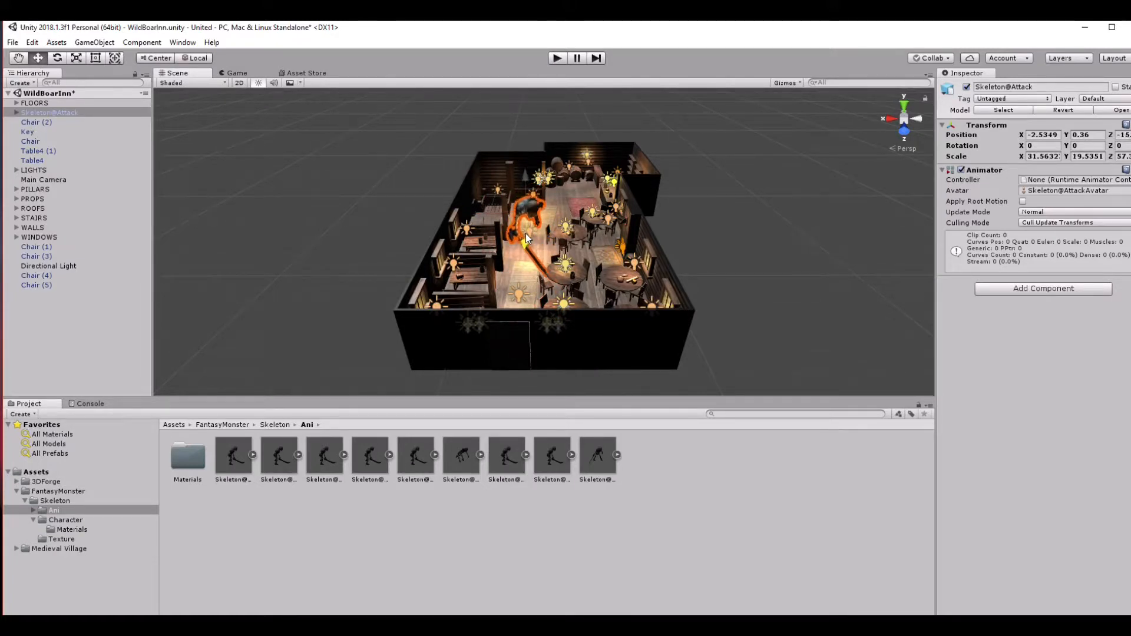
{"action": "mouse_move", "coordinate": [530, 175]}
{"action": "left_mouse_down"}
{"action": "mouse_move", "coordinate": [530, 184]}
{"action": "mouse_move", "coordinate": [529, 174]}
{"action": "left_mouse_up"}
Shrink the skeleton to a scale of about 25.6 × 15.8 × 46 and move it to about X -2.94.
{"action": "left_click", "coordinate": [76, 57]}
{"action": "left_click_drag", "start_coordinate": [525, 220], "coordinate": [507, 225]}
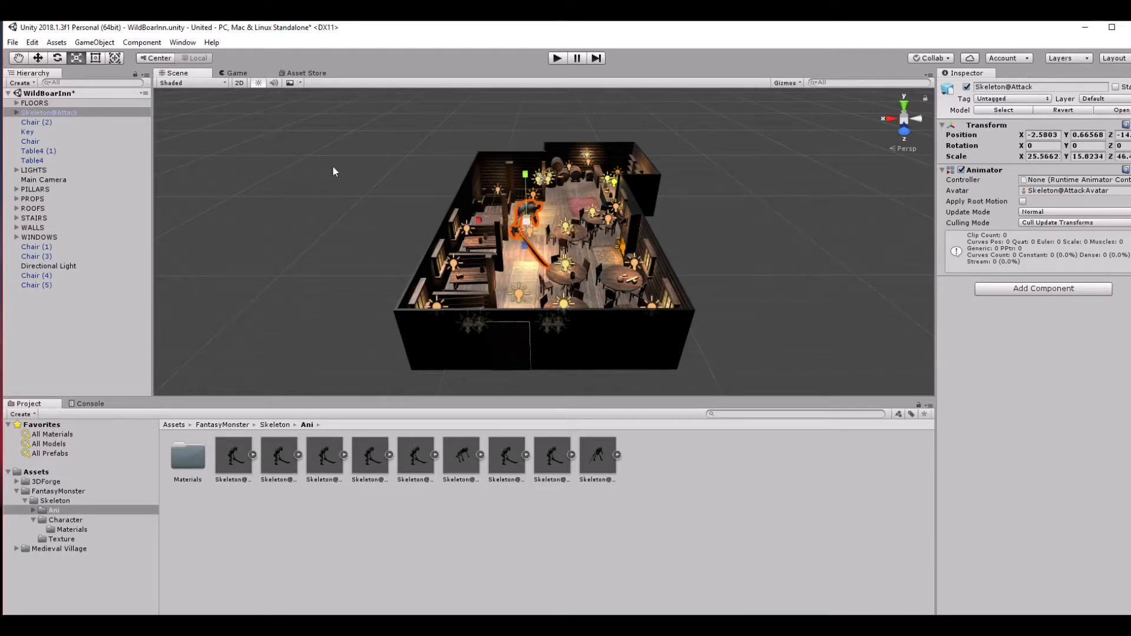
{"action": "left_click", "coordinate": [38, 58]}
{"action": "left_click_drag", "start_coordinate": [478, 220], "coordinate": [487, 214]}
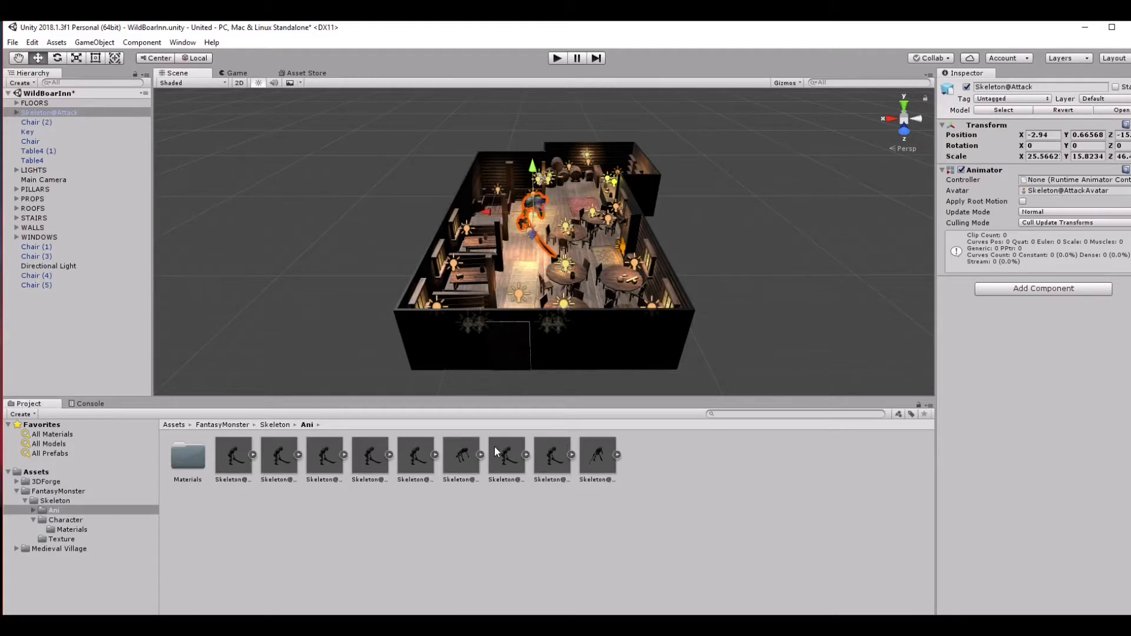
Check the import settings of the Attack, Damage, Death, Idle and Knockback skeleton models in the Ani folder.
{"action": "left_click", "coordinate": [233, 467]}
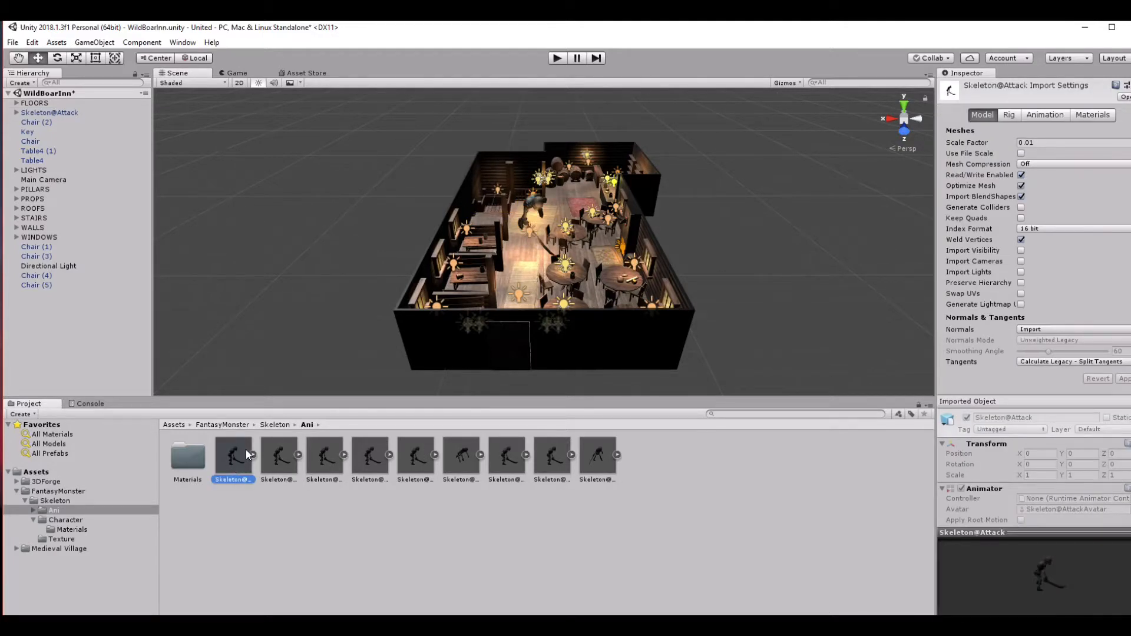
{"action": "left_click", "coordinate": [266, 460]}
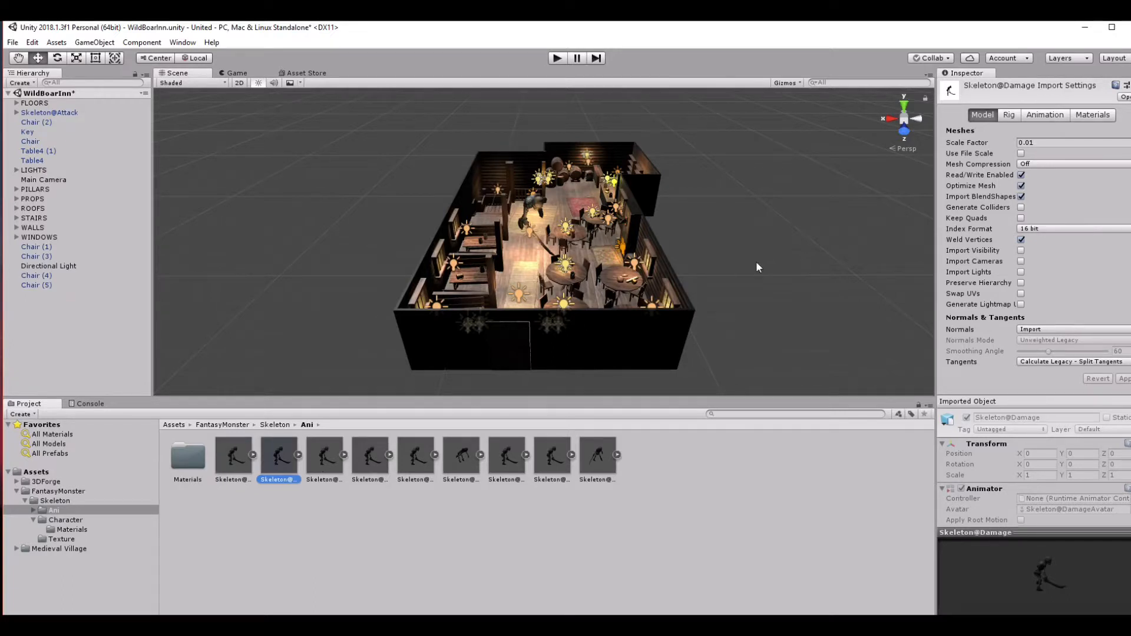
{"action": "left_click", "coordinate": [332, 466]}
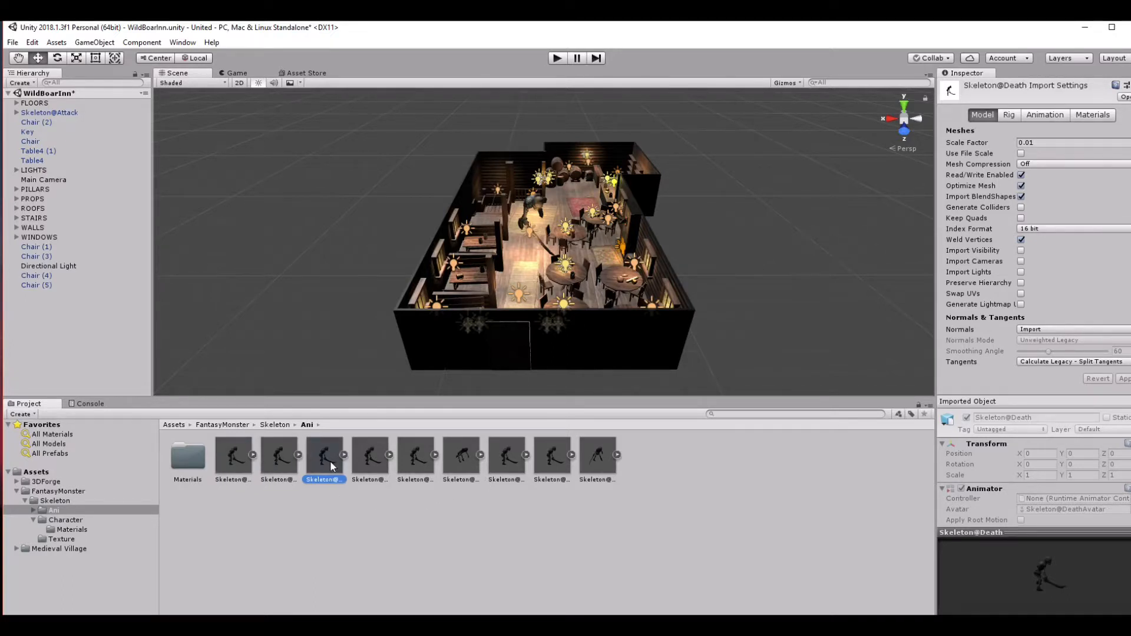
{"action": "left_click", "coordinate": [377, 462]}
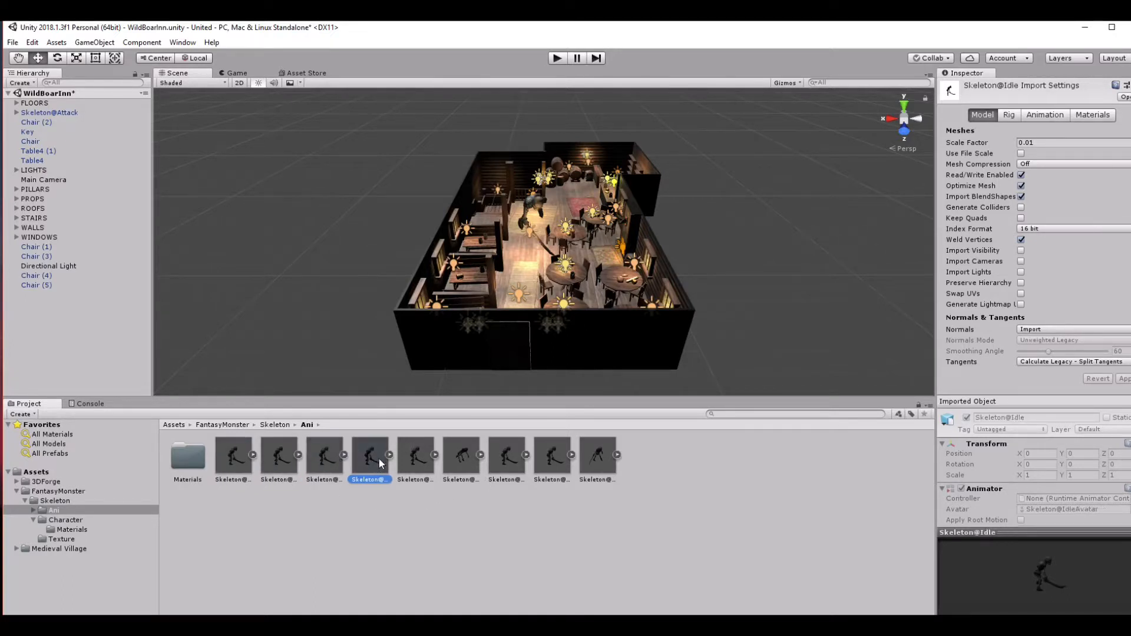
{"action": "left_click", "coordinate": [428, 458]}
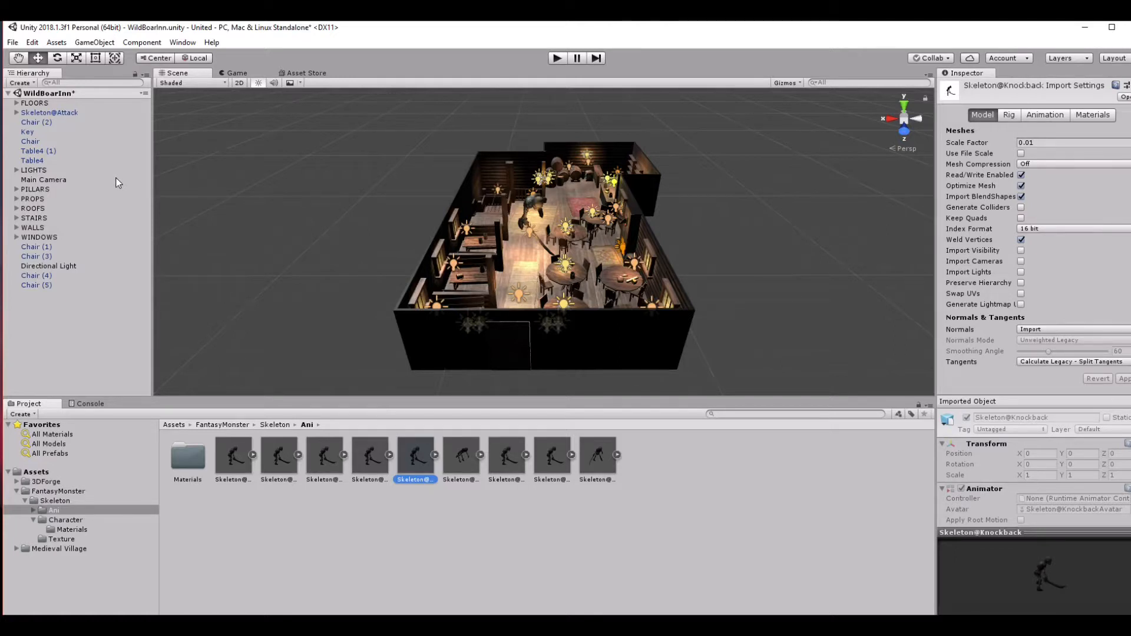
View the Main Camera's settings and preview, and check the Camera option among the creatable scene objects.
{"action": "left_click", "coordinate": [82, 180]}
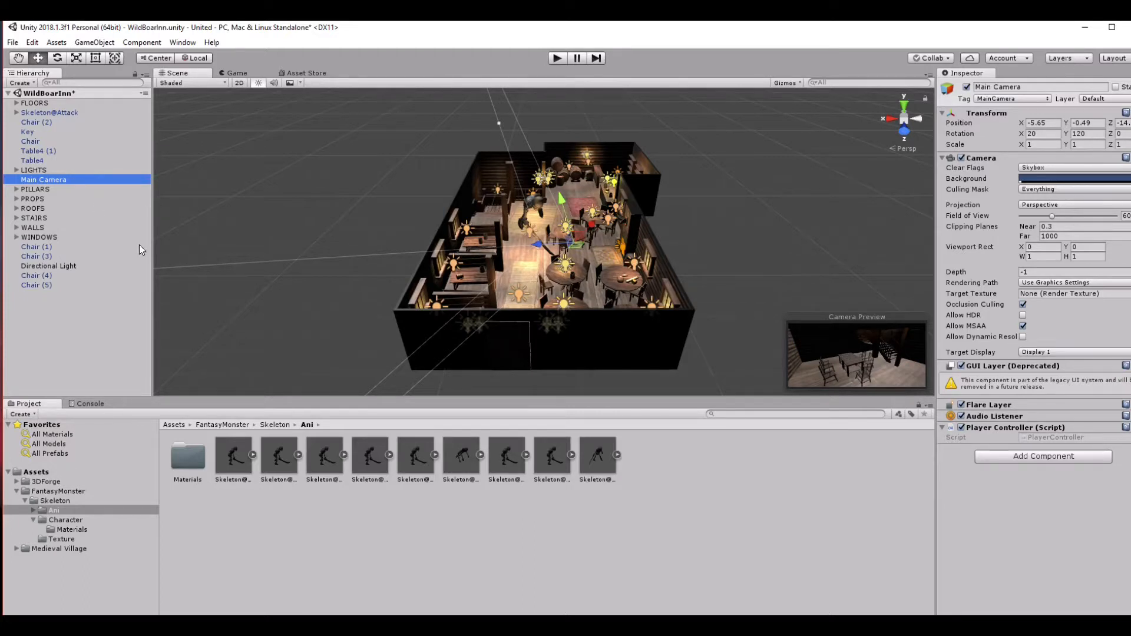
{"action": "right_click", "coordinate": [77, 335]}
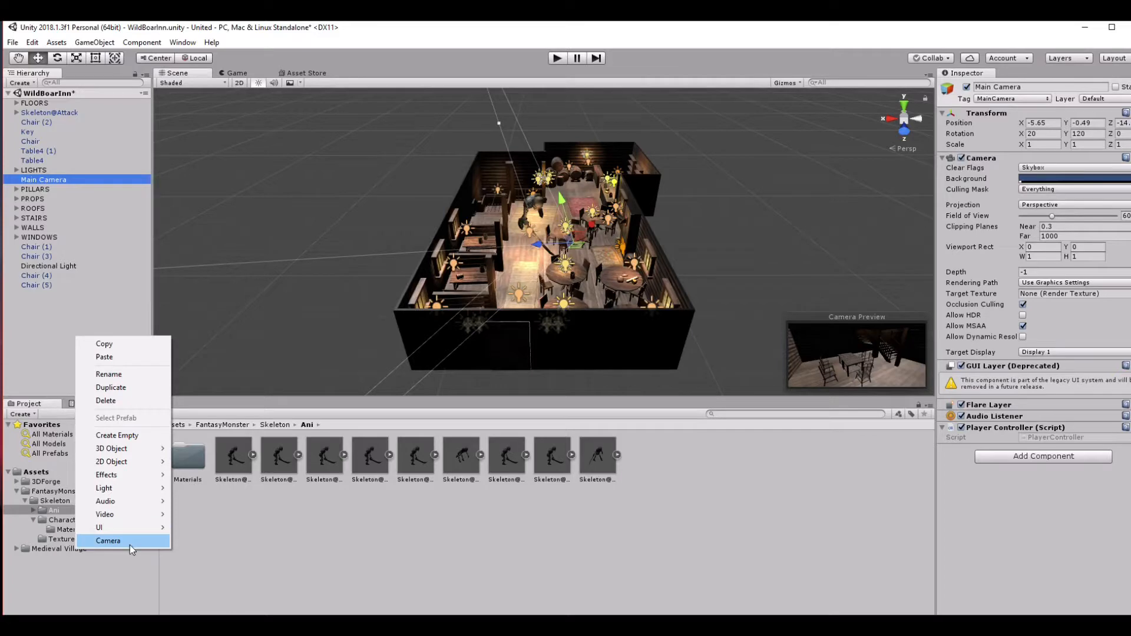
{"action": "left_click", "coordinate": [26, 354]}
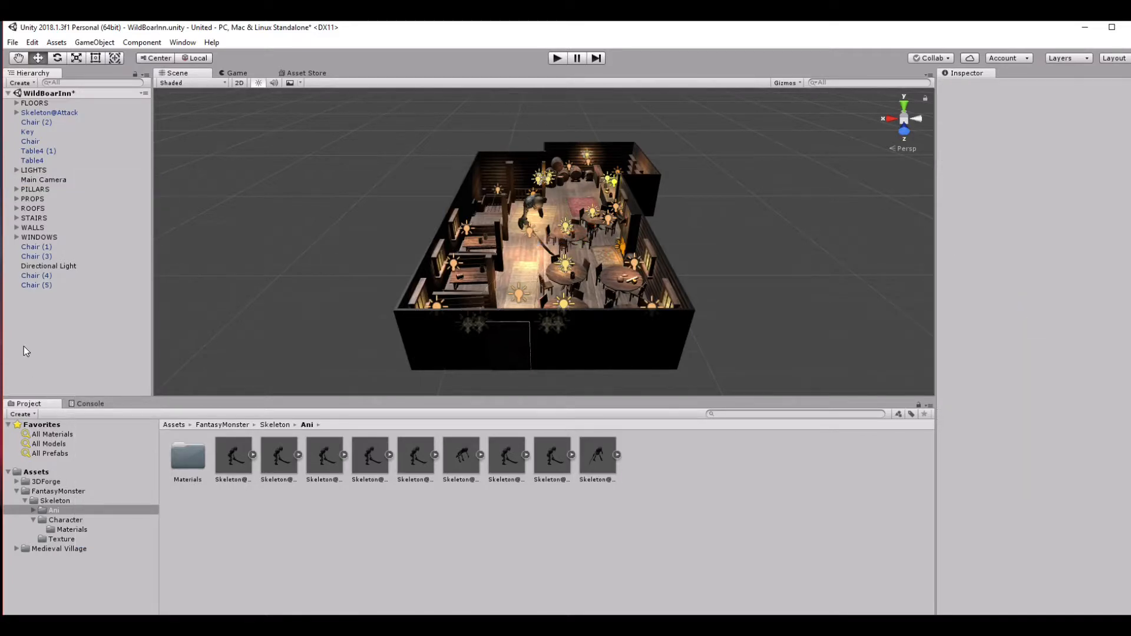
Set the Main Camera's X rotation to 0 and move it to about X -4.82, Y 1.92 to face the skeleton.
{"action": "left_click", "coordinate": [66, 180]}
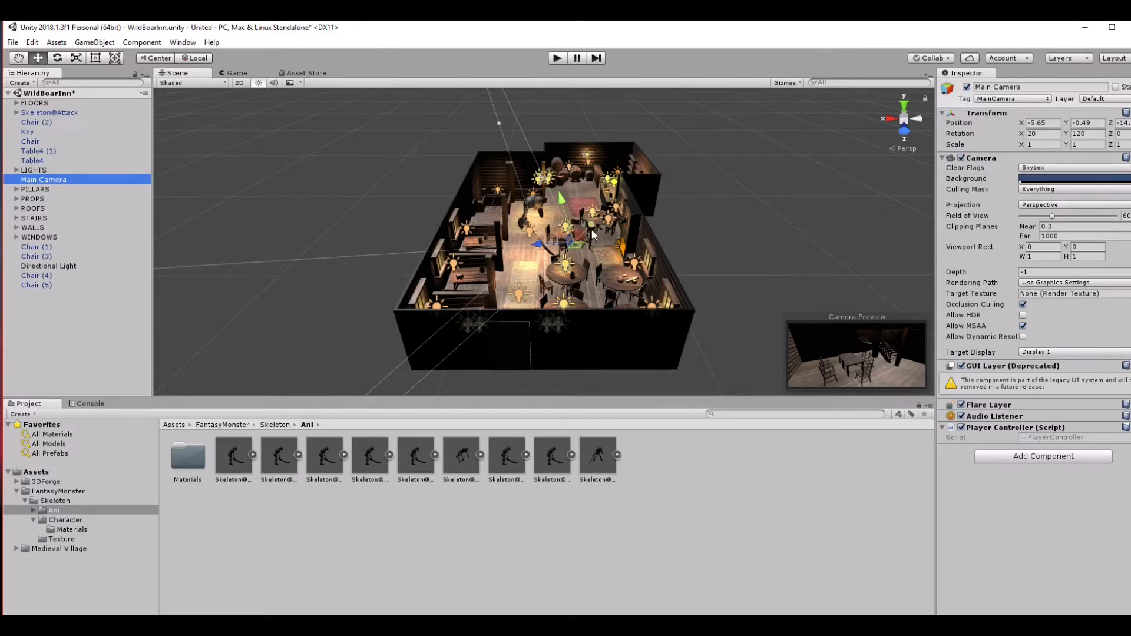
{"action": "left_click_drag", "start_coordinate": [592, 229], "coordinate": [592, 225]}
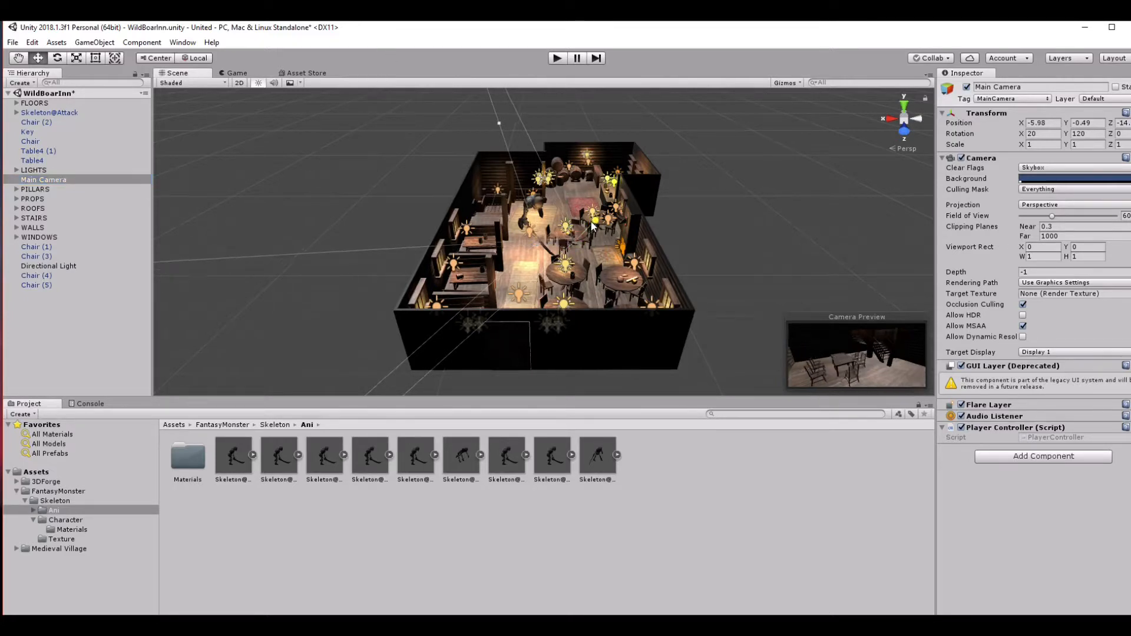
{"action": "left_click", "coordinate": [1034, 135]}
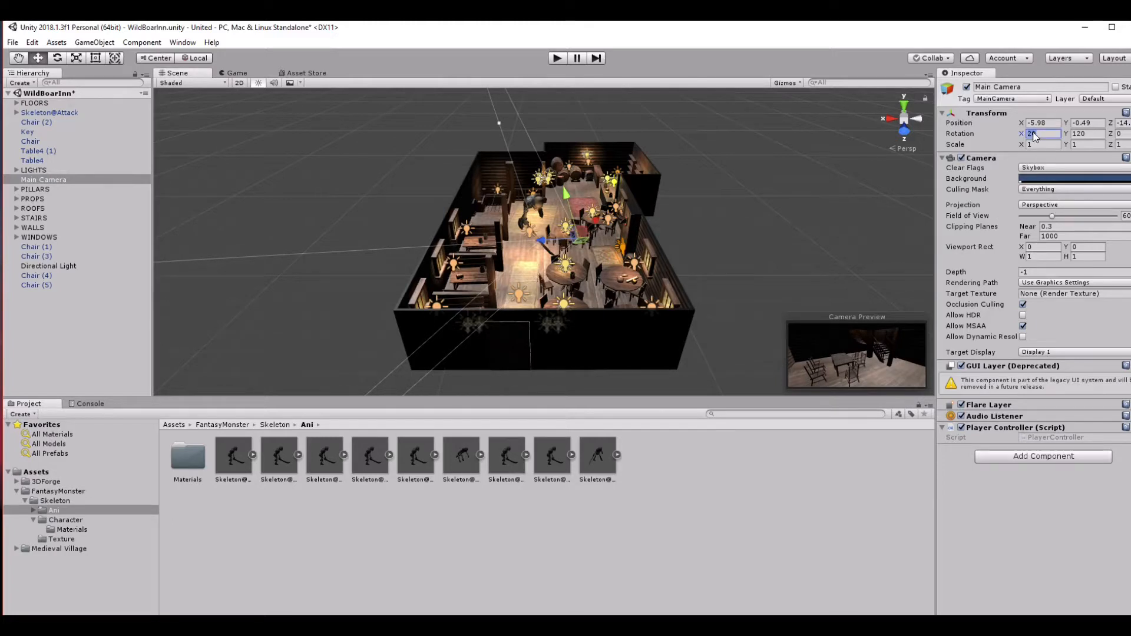
{"action": "type", "text": "-"}
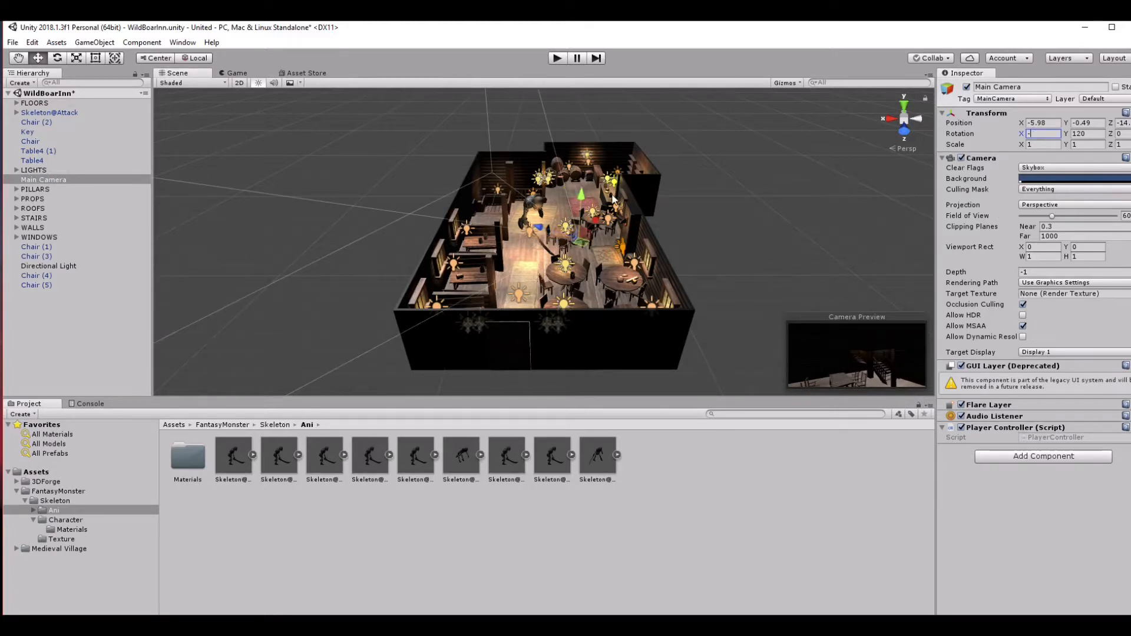
{"action": "mouse_move", "coordinate": [586, 186]}
{"action": "left_mouse_down"}
{"action": "mouse_move", "coordinate": [587, 167]}
{"action": "mouse_move", "coordinate": [597, 191]}
{"action": "mouse_move", "coordinate": [584, 205]}
{"action": "left_mouse_up"}
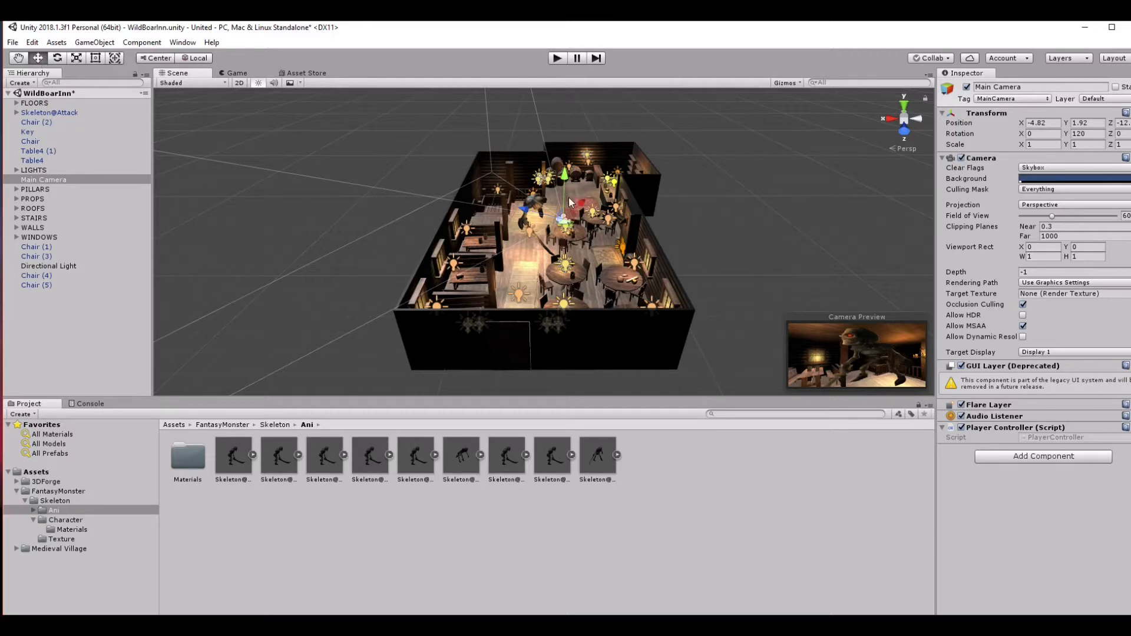
Shrink the skeleton to a scale of about 13.7 × 12.4 × 36 and lower it to about Y 0.15.
{"action": "left_click", "coordinate": [539, 202]}
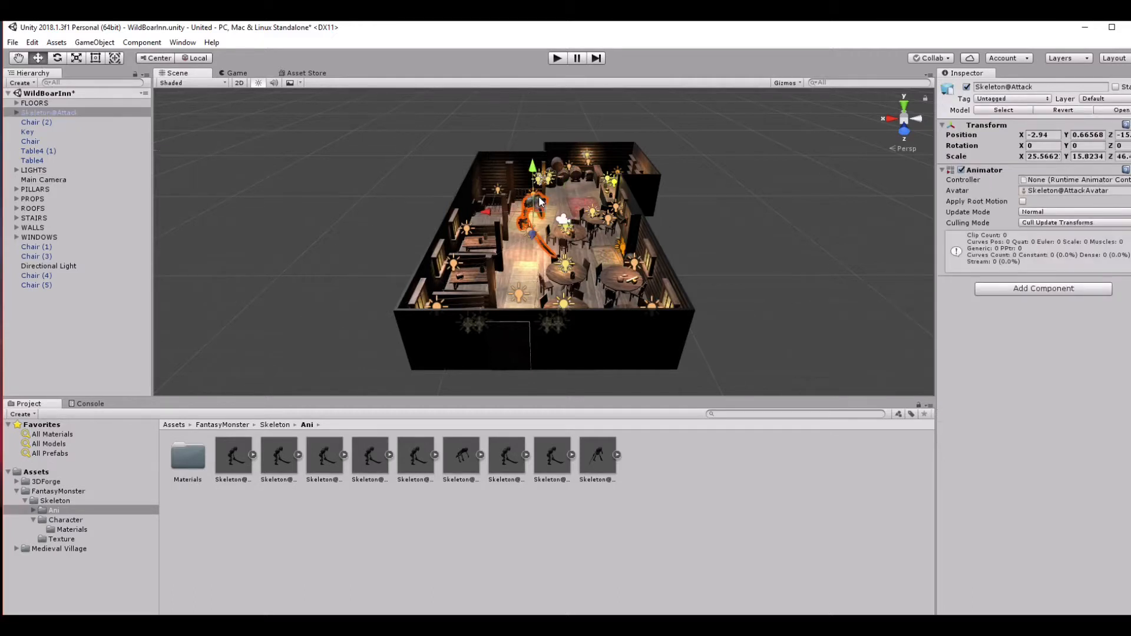
{"action": "left_click_drag", "start_coordinate": [533, 169], "coordinate": [533, 178]}
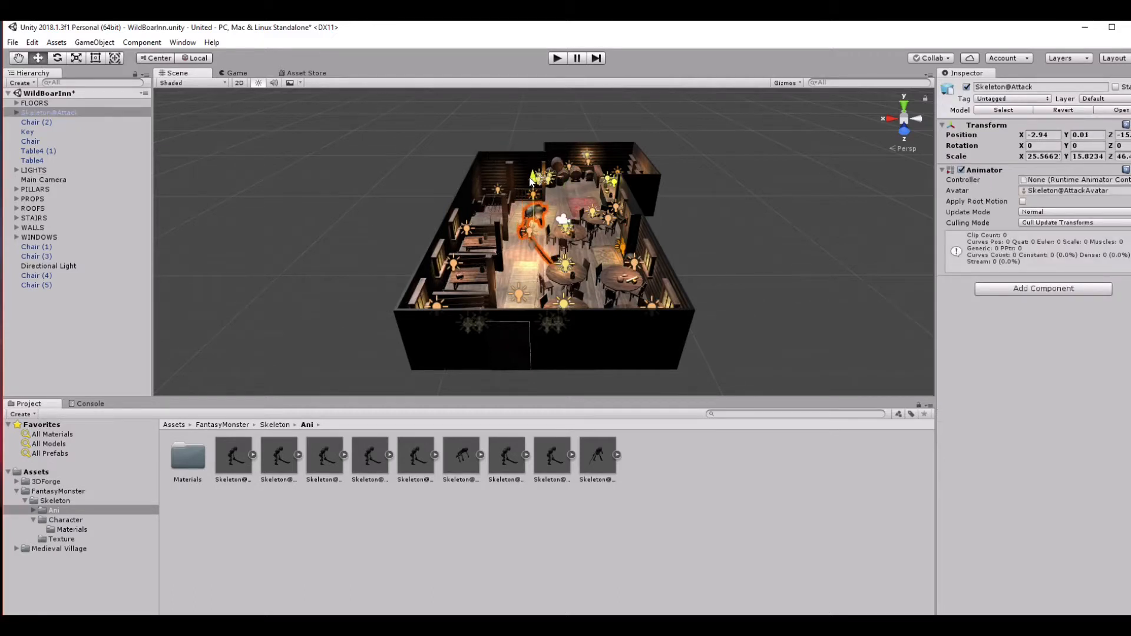
{"action": "left_click", "coordinate": [76, 57]}
{"action": "left_click_drag", "start_coordinate": [478, 228], "coordinate": [519, 225]}
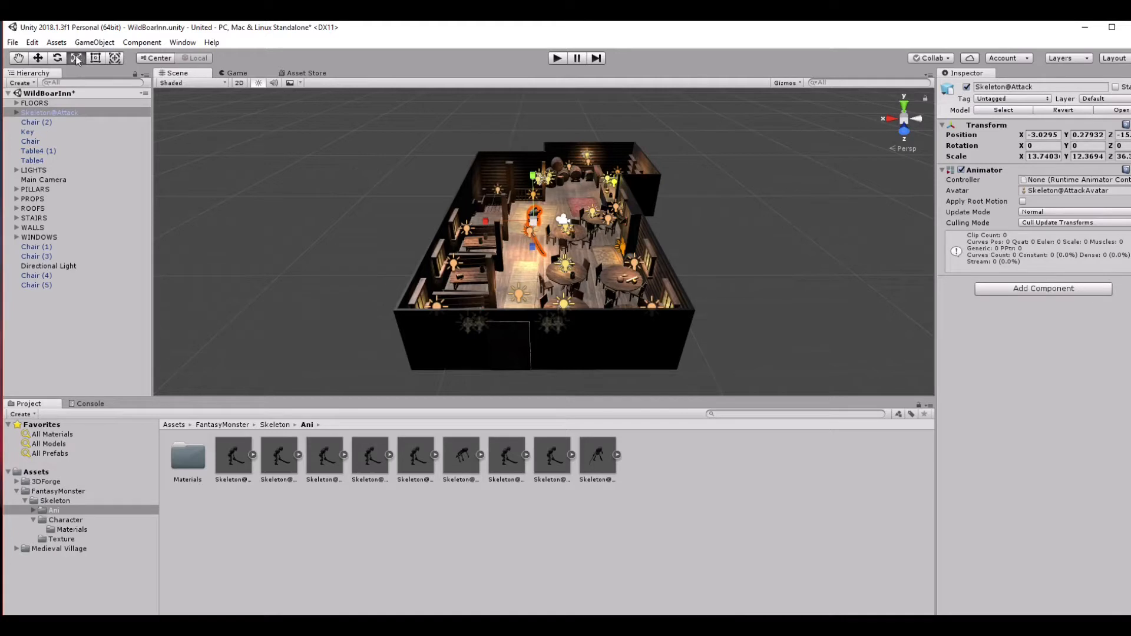
{"action": "left_click", "coordinate": [38, 58]}
{"action": "left_click_drag", "start_coordinate": [533, 177], "coordinate": [532, 179]}
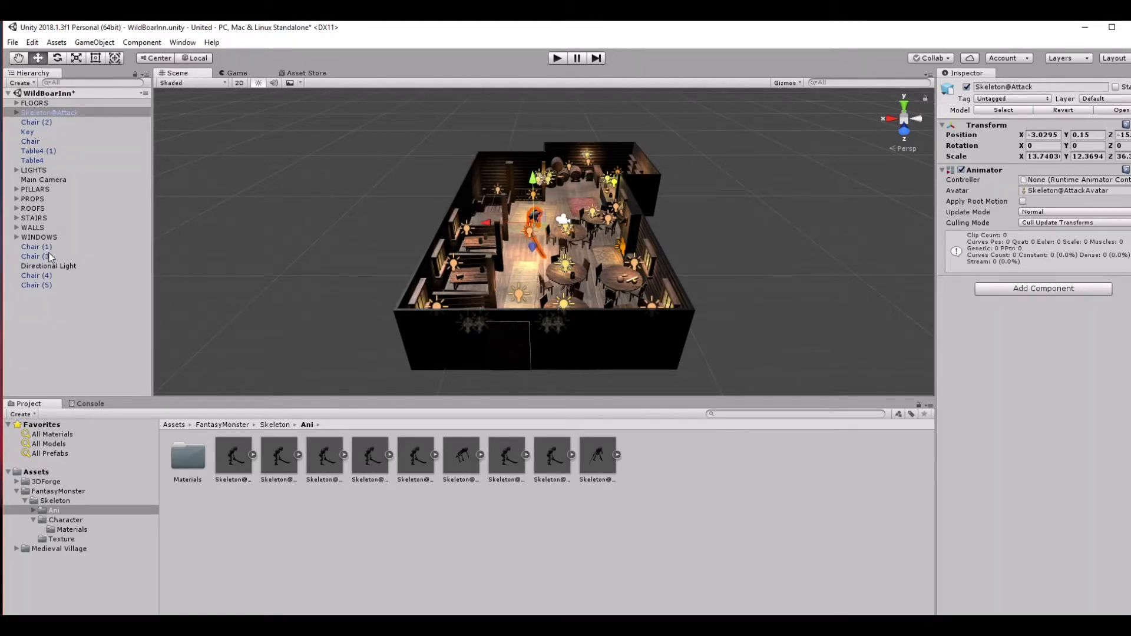
Move the Main Camera to about X -3.62, Y 1.5 and rotate it to about 188 degrees around Y.
{"action": "left_click", "coordinate": [59, 180]}
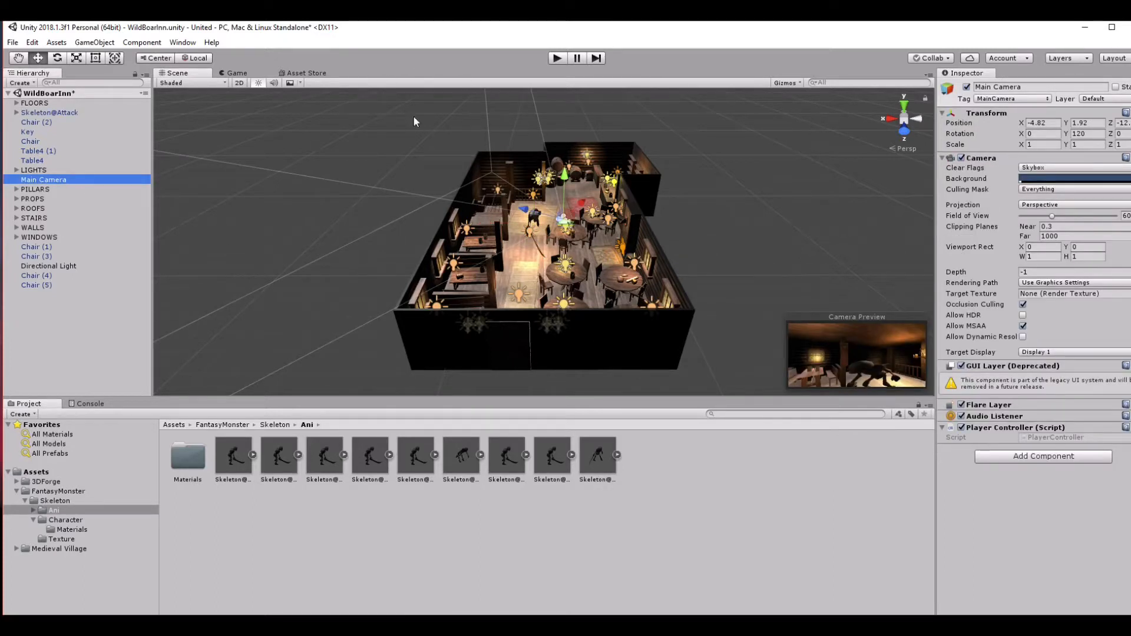
{"action": "left_click_drag", "start_coordinate": [569, 175], "coordinate": [571, 183]}
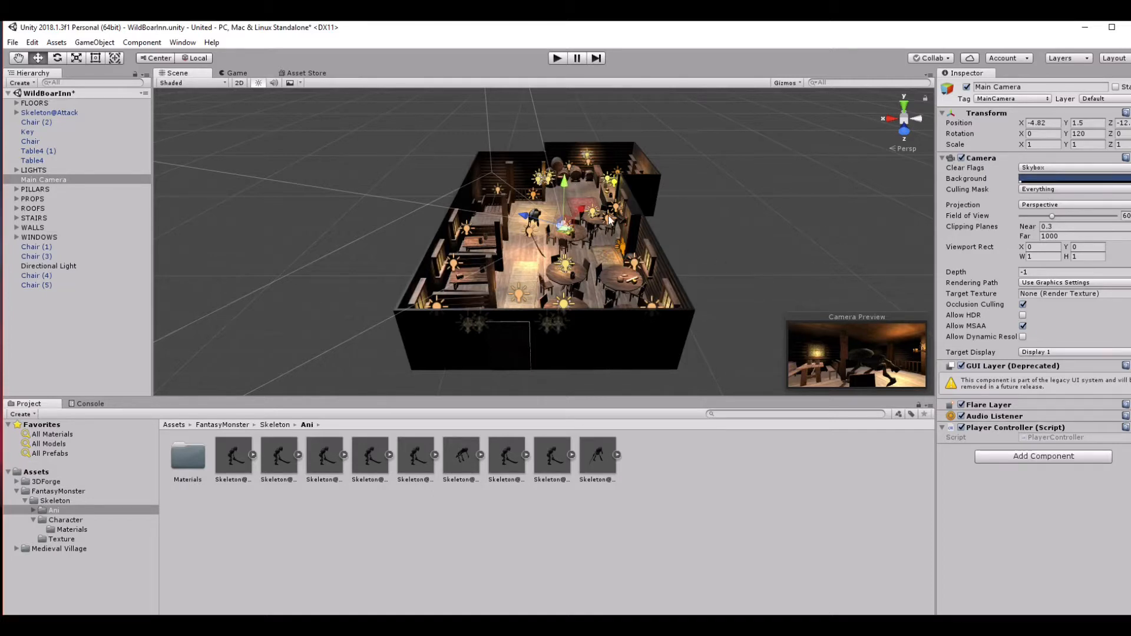
{"action": "left_click_drag", "start_coordinate": [582, 207], "coordinate": [558, 225]}
{"action": "left_click", "coordinate": [63, 59]}
{"action": "left_click_drag", "start_coordinate": [575, 272], "coordinate": [459, 254]}
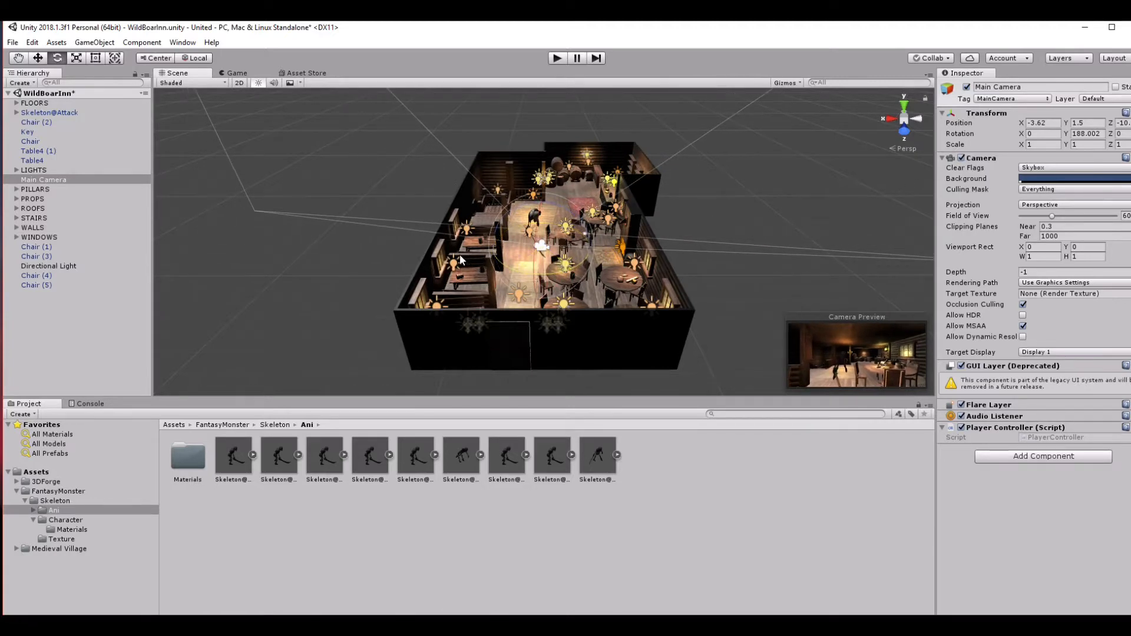
Show the inn through the camera in the Game view and enlarge that view's height.
{"action": "left_click", "coordinate": [233, 73]}
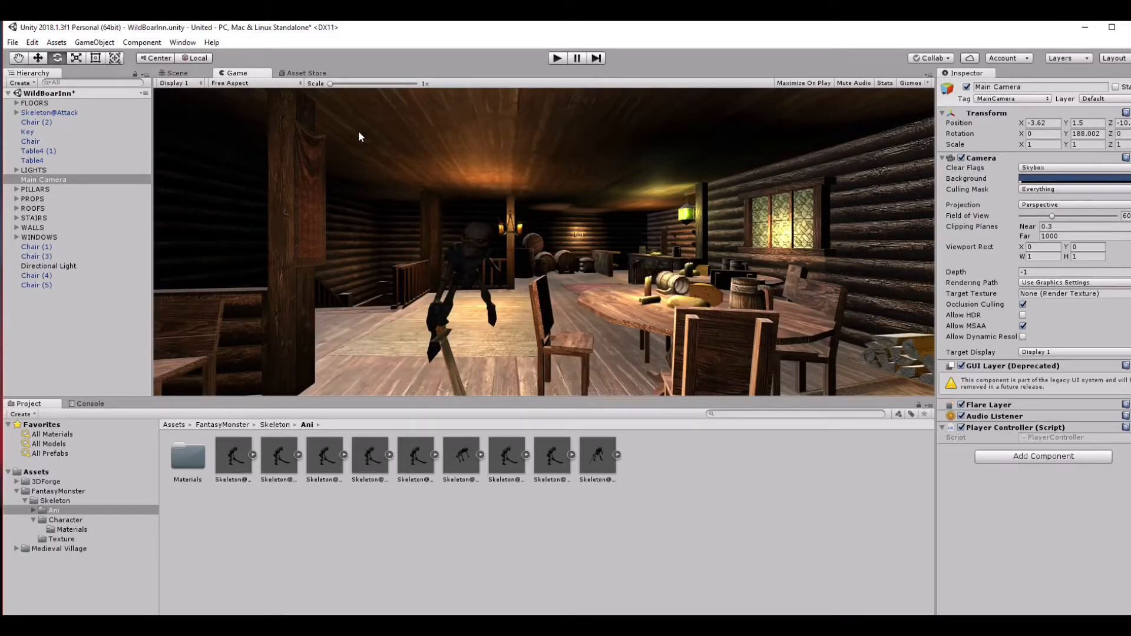
{"action": "left_click_drag", "start_coordinate": [578, 399], "coordinate": [572, 474]}
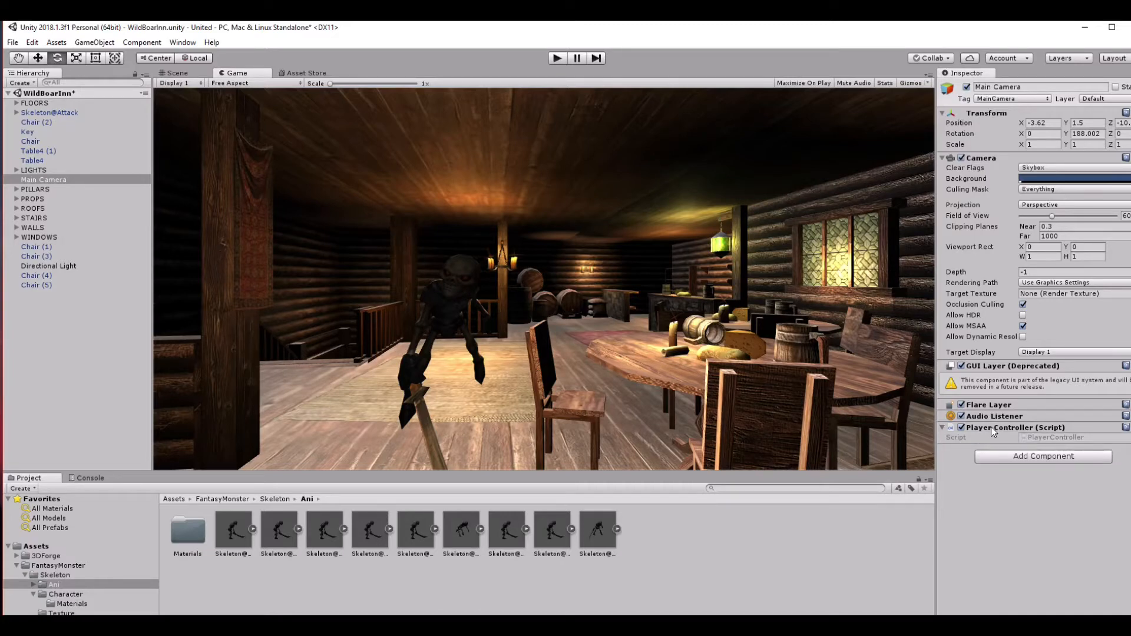
Examine the code of the PlayerController script in the Assets folder, adjusting the Inspector's width to read it.
{"action": "left_click", "coordinate": [47, 547]}
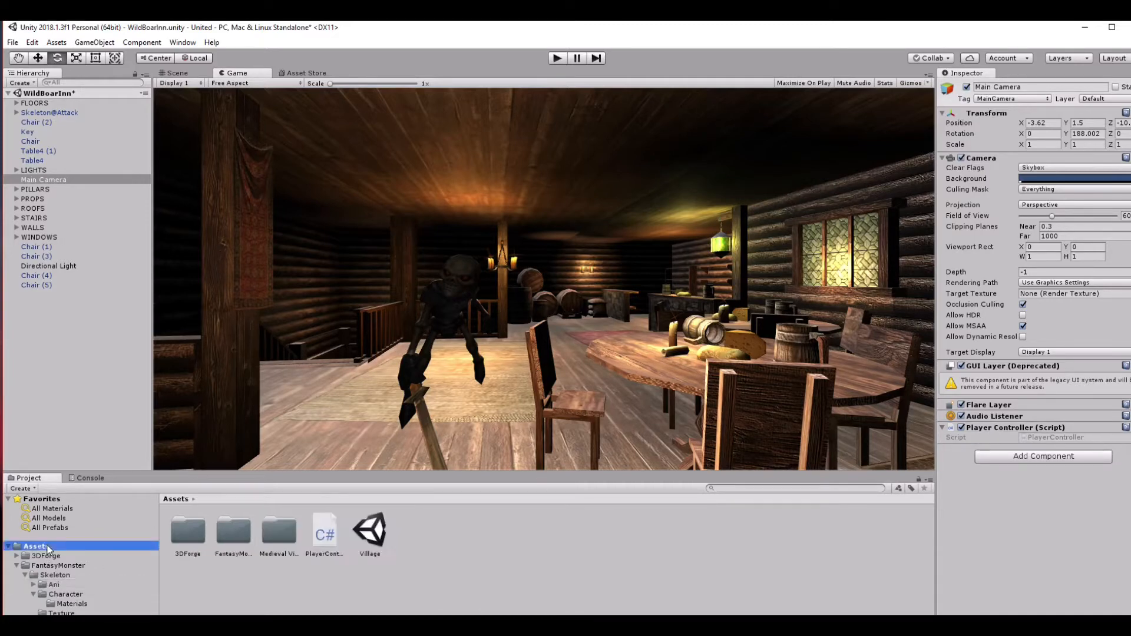
{"action": "left_click", "coordinate": [313, 527]}
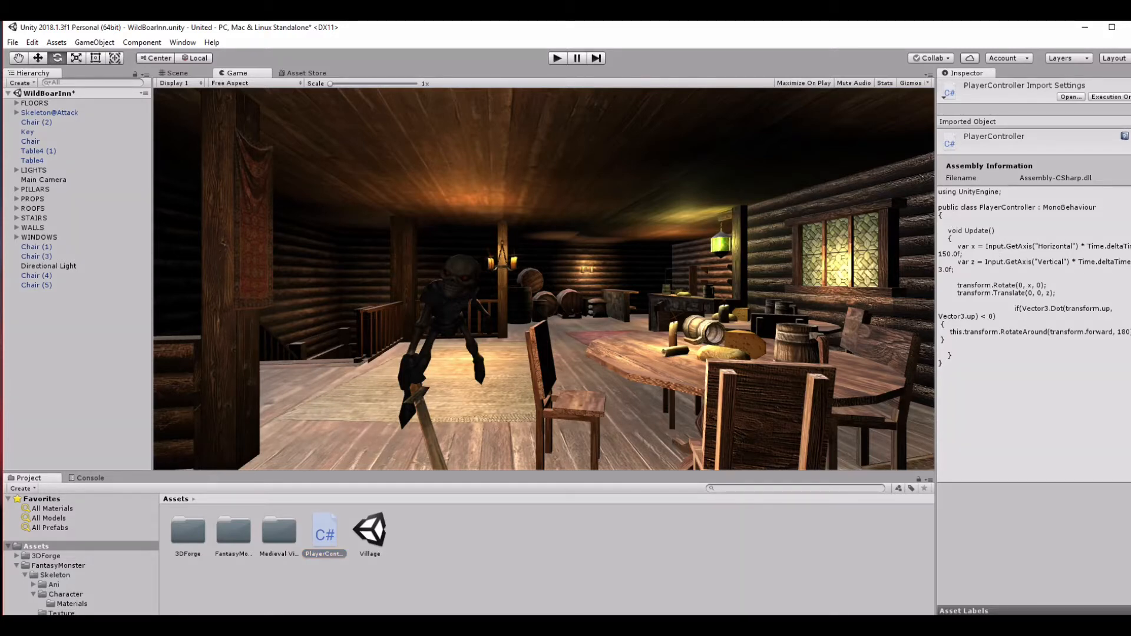
{"action": "left_click_drag", "start_coordinate": [937, 186], "coordinate": [900, 186]}
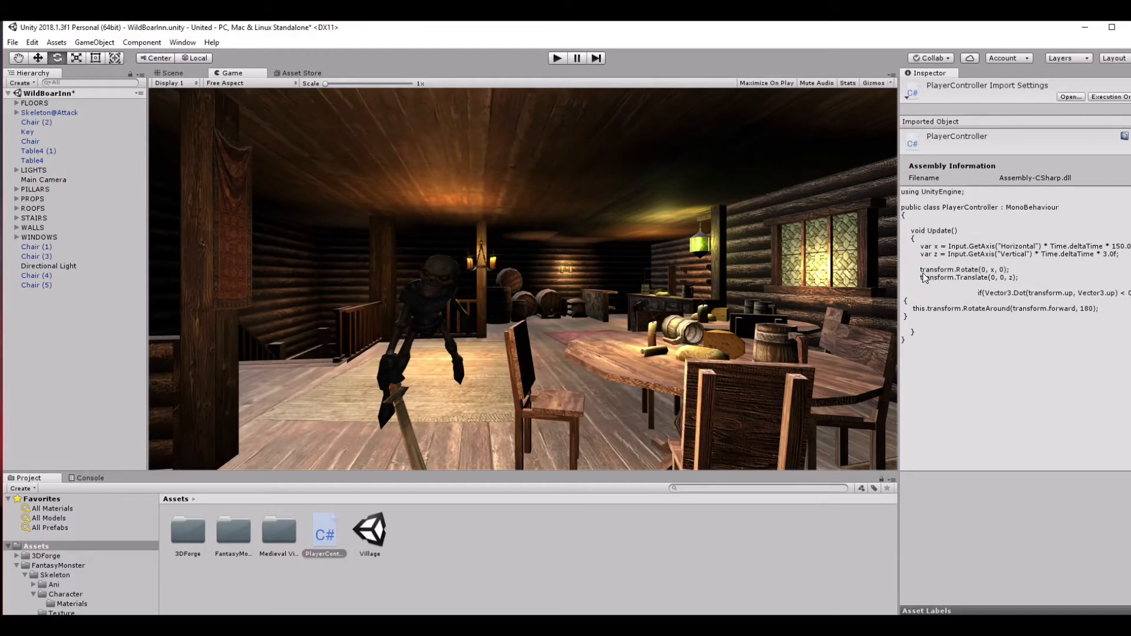
{"action": "left_click_drag", "start_coordinate": [900, 290], "coordinate": [955, 284]}
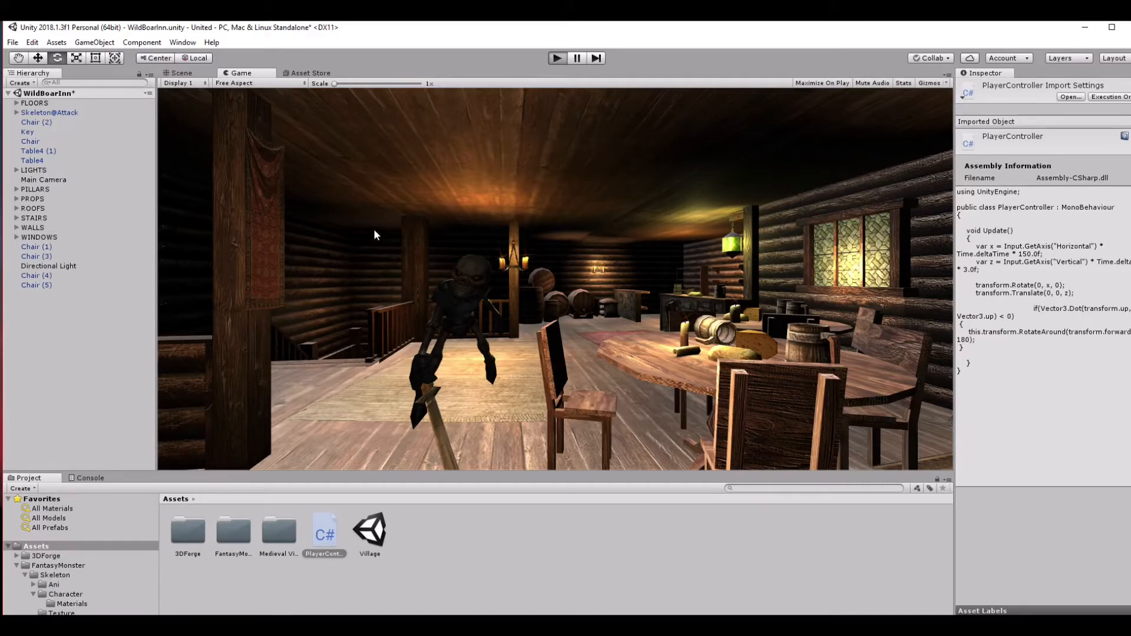
Start play mode and test the camera movement by backing up, turning both ways and approaching the skeleton in the inn.
{"action": "key", "text": "ctrl+p"}
{"action": "key", "text": "Down"}
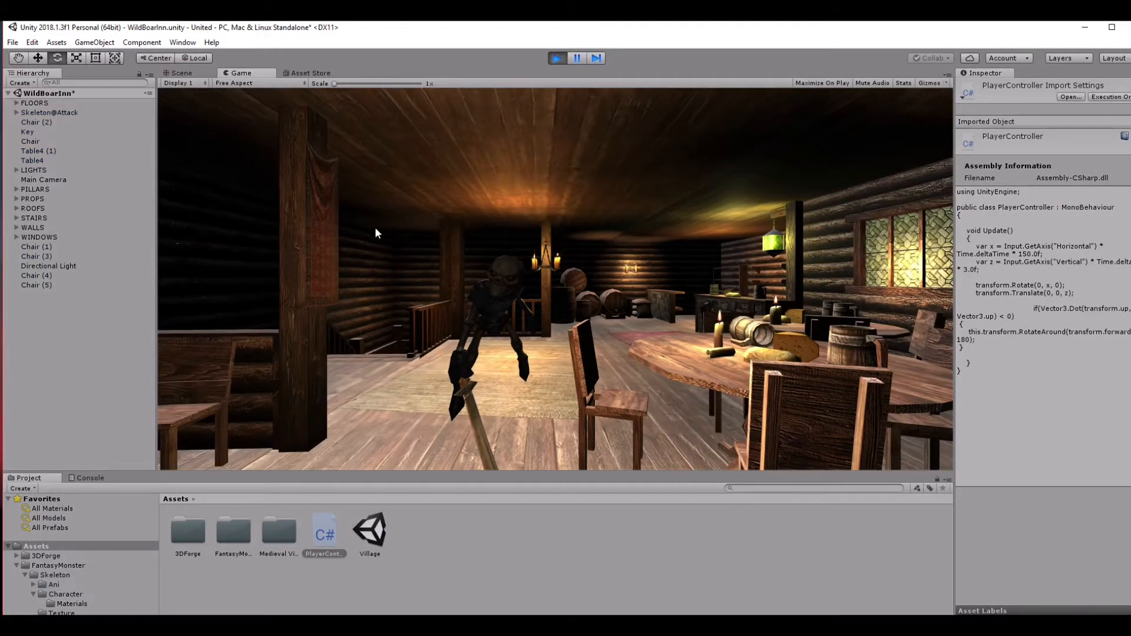
{"action": "key", "text": "Down"}
{"action": "key", "text": "Left"}
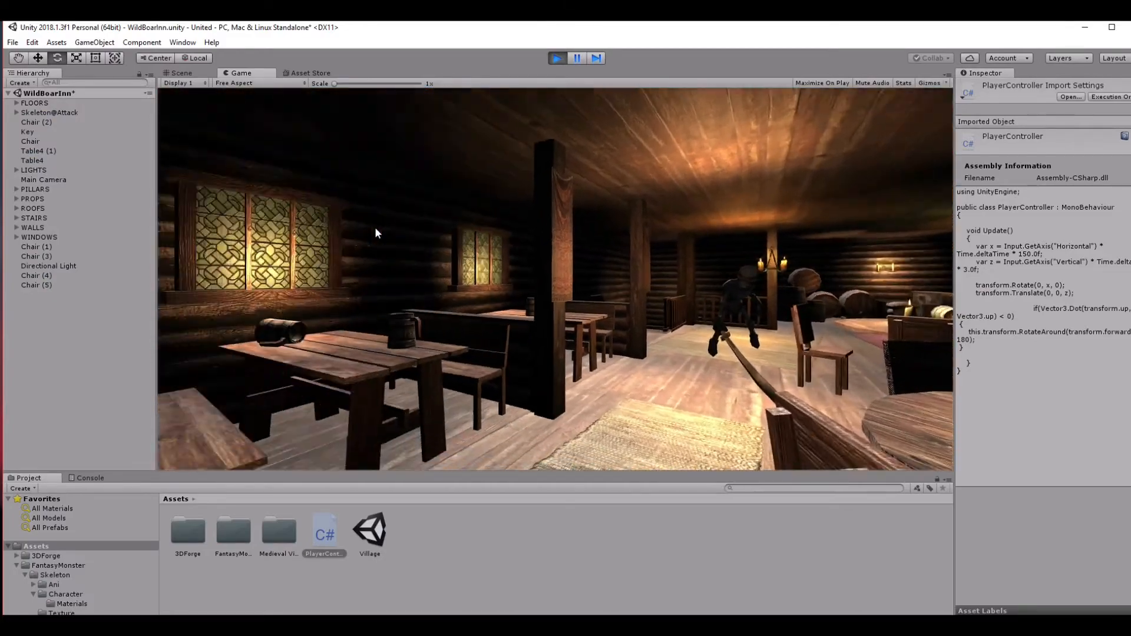
{"action": "key", "text": "Right"}
{"action": "key", "text": "Right"}
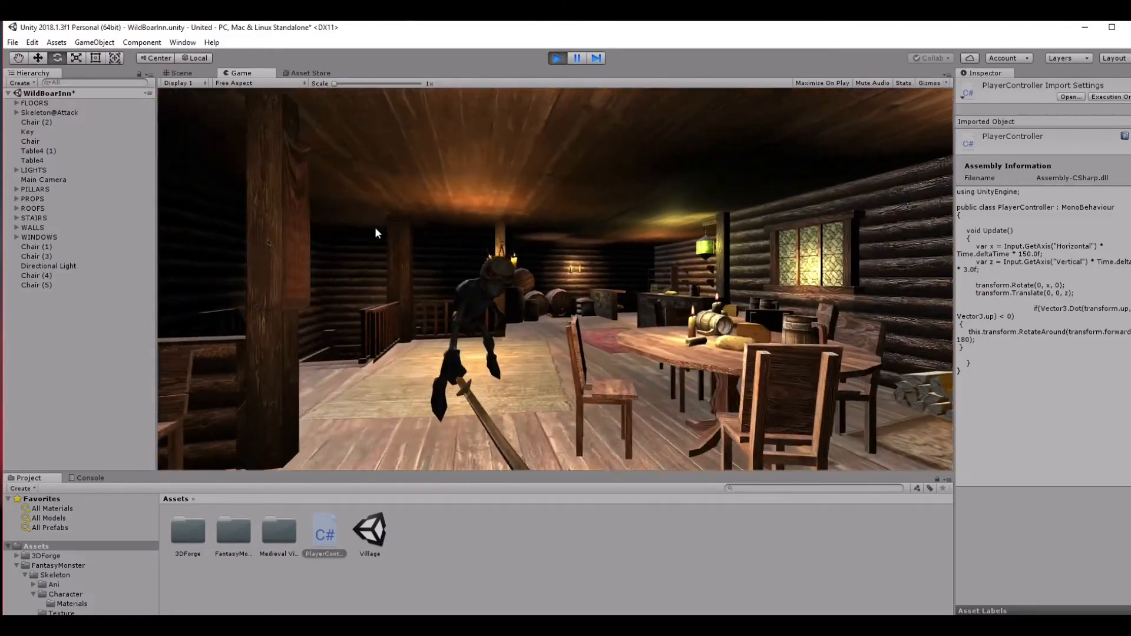
{"action": "key", "text": "Left"}
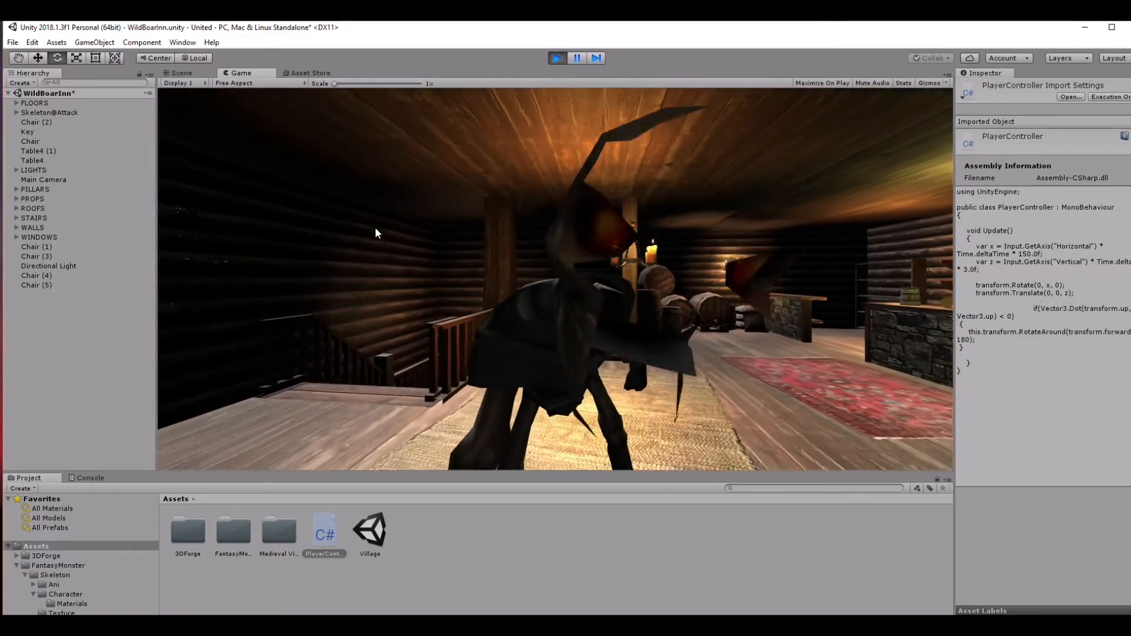
{"action": "key", "text": "Left"}
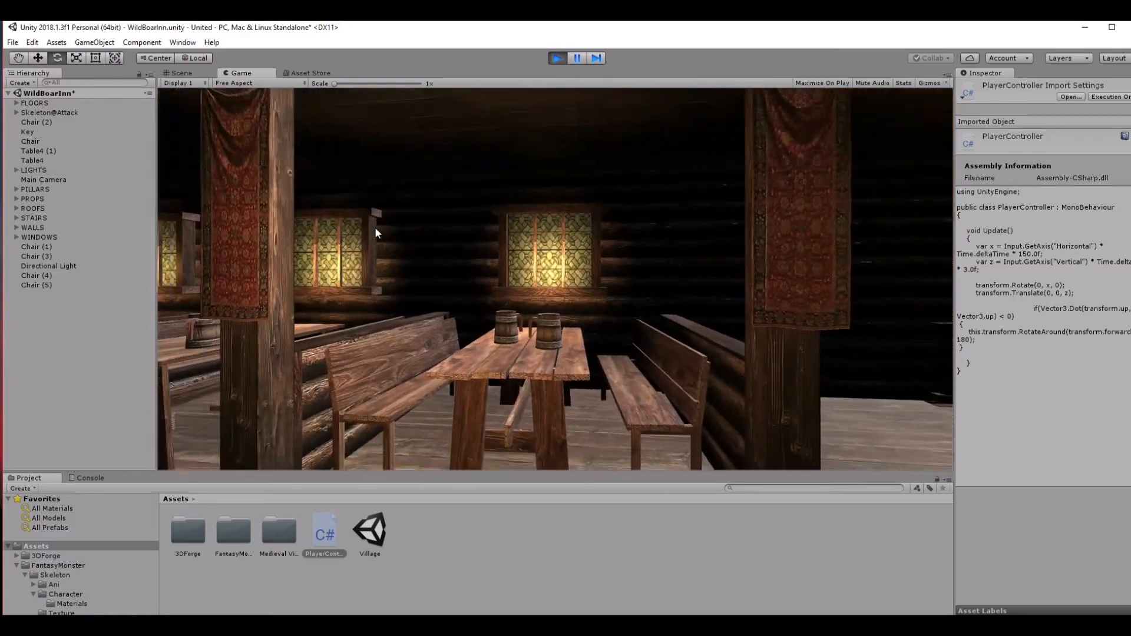
Steer the camera around the attacking skeleton to view its animation from the side.
{"action": "key", "text": "Right"}
{"action": "key", "text": "Up"}
{"action": "key", "text": "Right"}
{"action": "key", "text": "Up"}
{"action": "key", "text": "Left"}
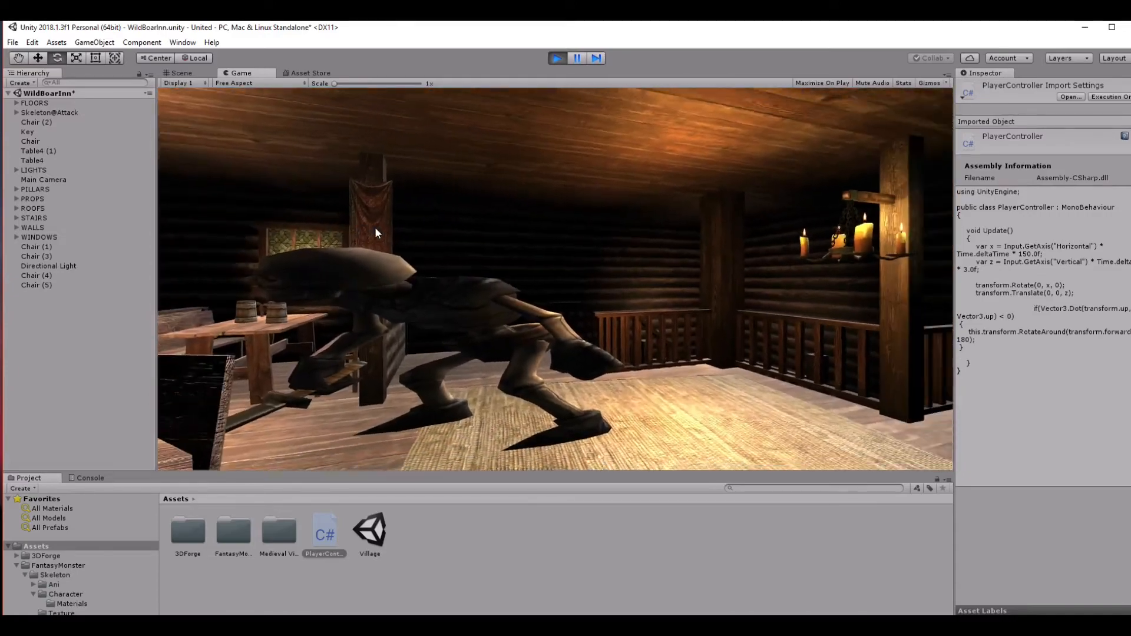
Move the camera to the inn's bar and look around the barrels, clay pots and counter before turning back to the hall.
{"action": "key", "text": "Right"}
{"action": "key", "text": "Up"}
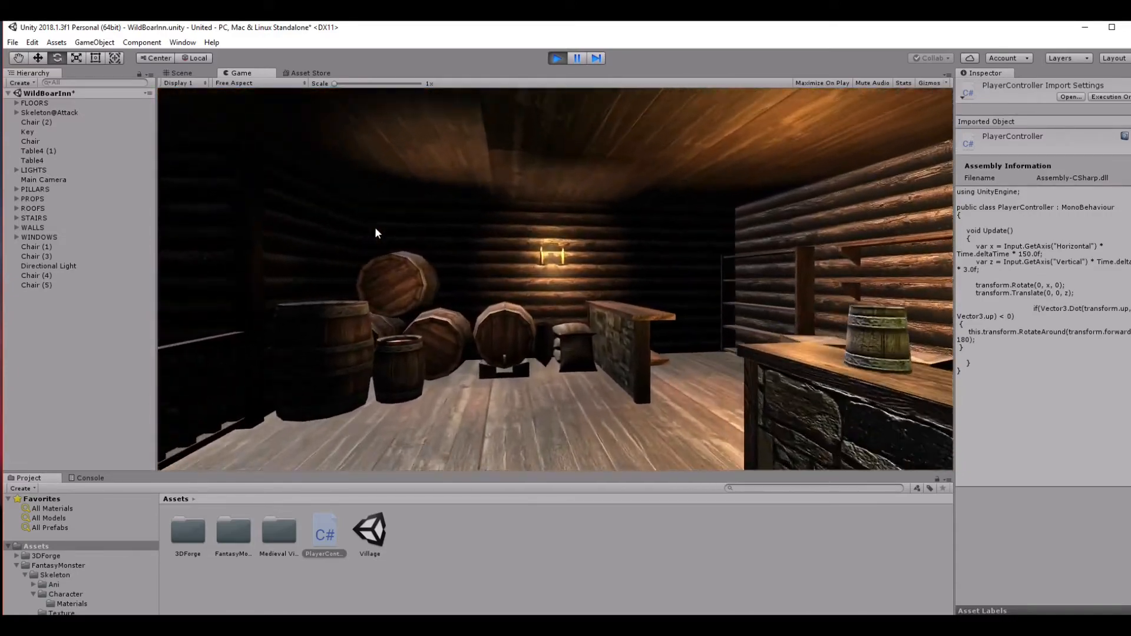
{"action": "key", "text": "Right"}
{"action": "key", "text": "Right"}
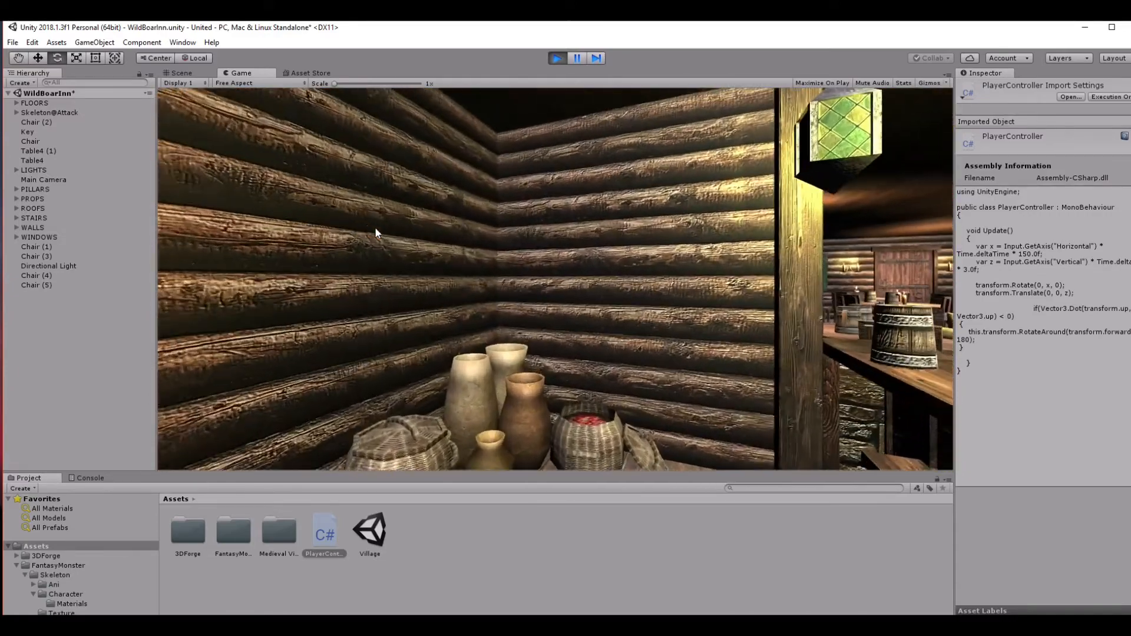
{"action": "key", "text": "Left"}
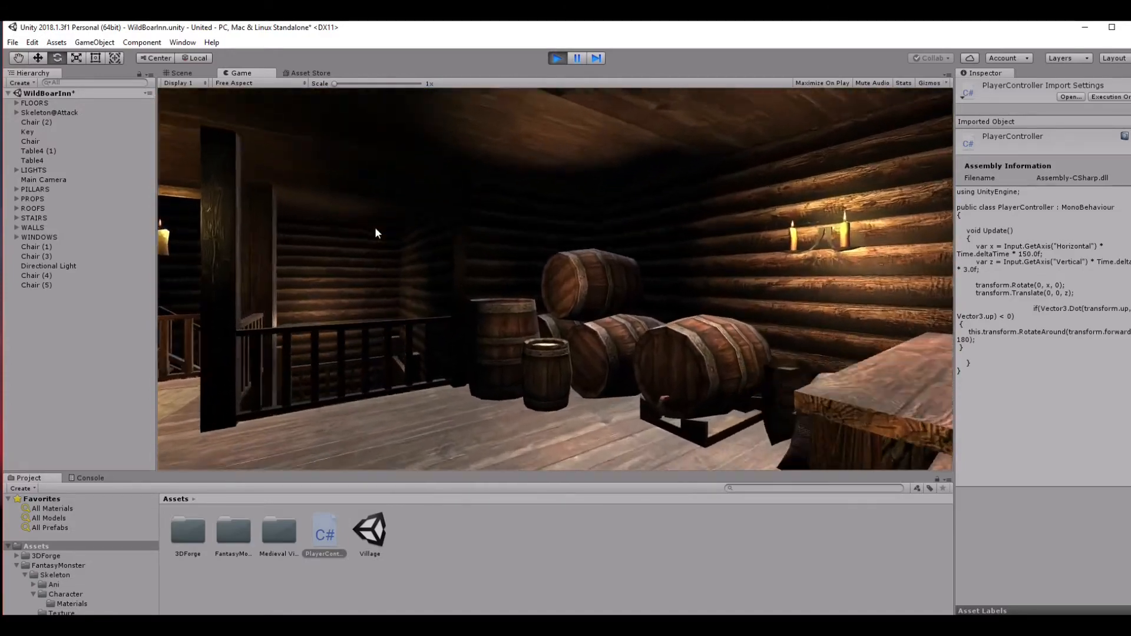
{"action": "key", "text": "Left"}
{"action": "key", "text": "Right"}
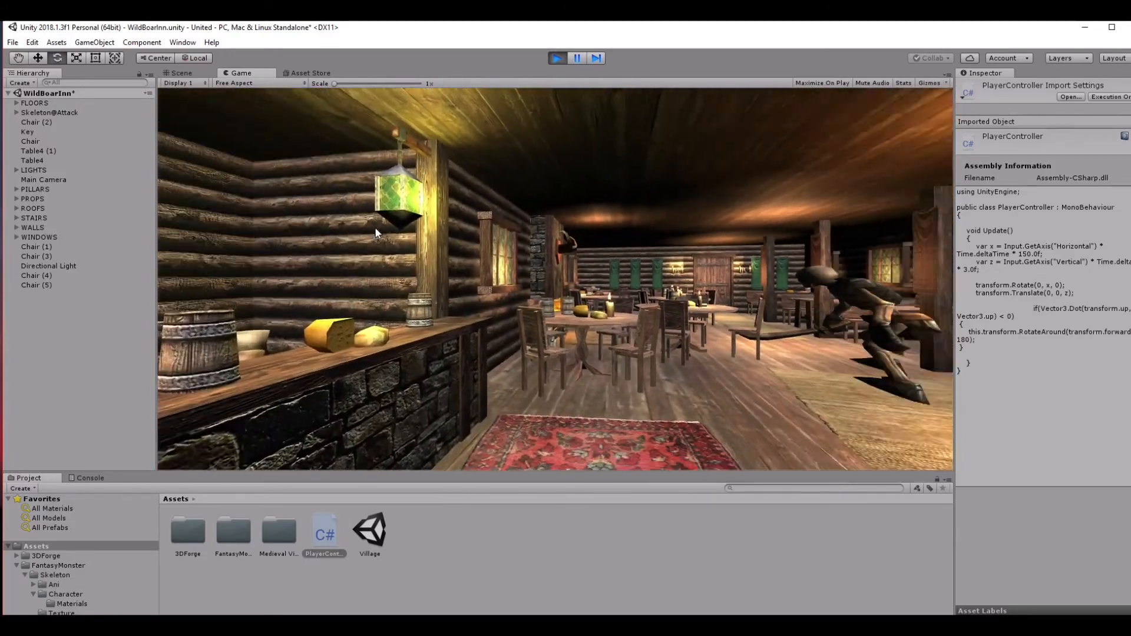
Move the camera past the skeleton through the dining area to face the wooden door, and end play mode.
{"action": "key", "text": "Up"}
{"action": "key", "text": "Up"}
{"action": "key", "text": "Left"}
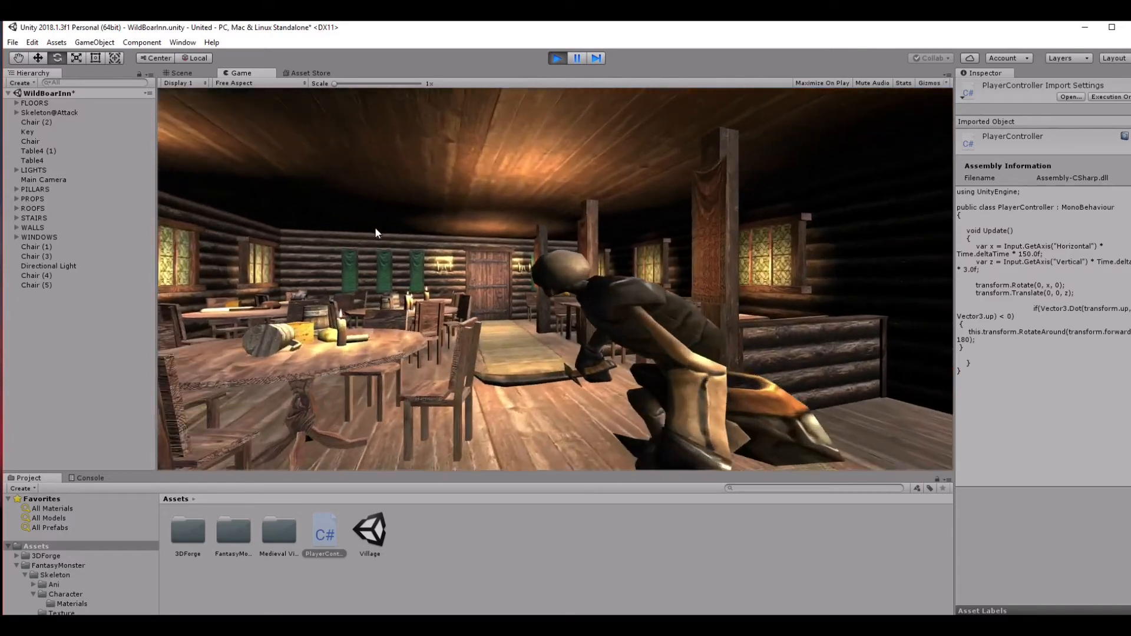
{"action": "key", "text": "Left"}
{"action": "key", "text": "Up"}
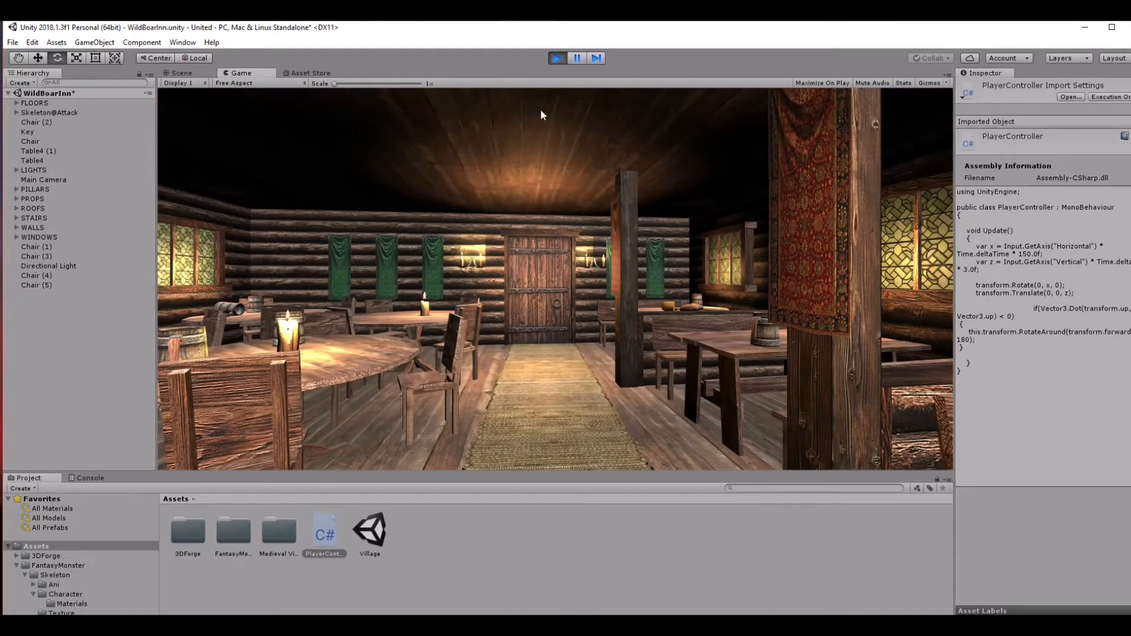
{"action": "left_click", "coordinate": [555, 58]}
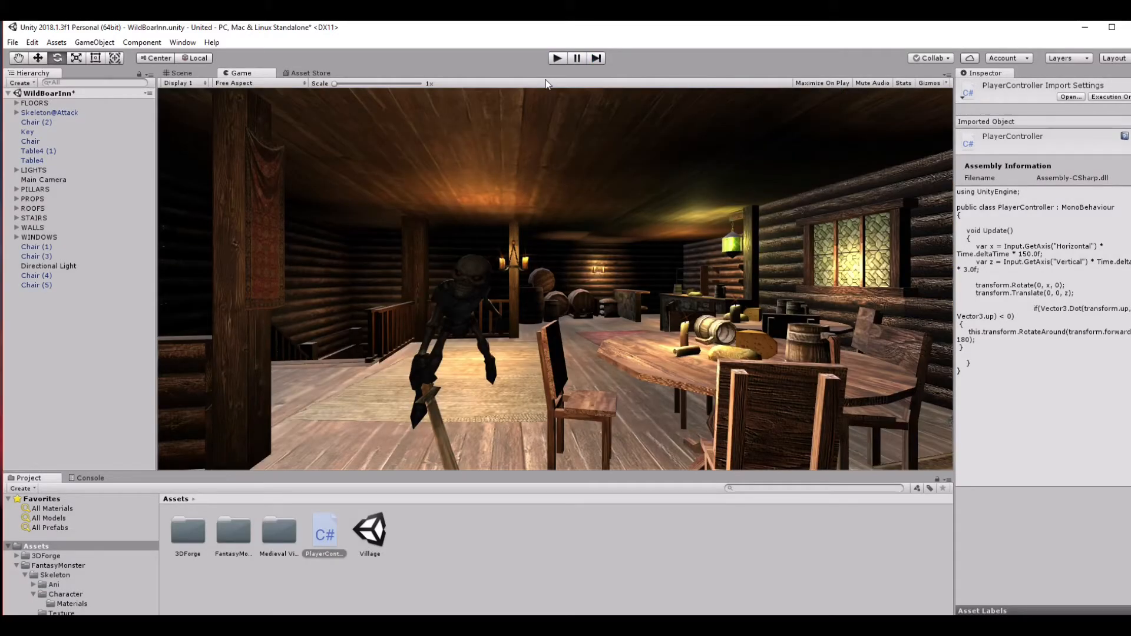